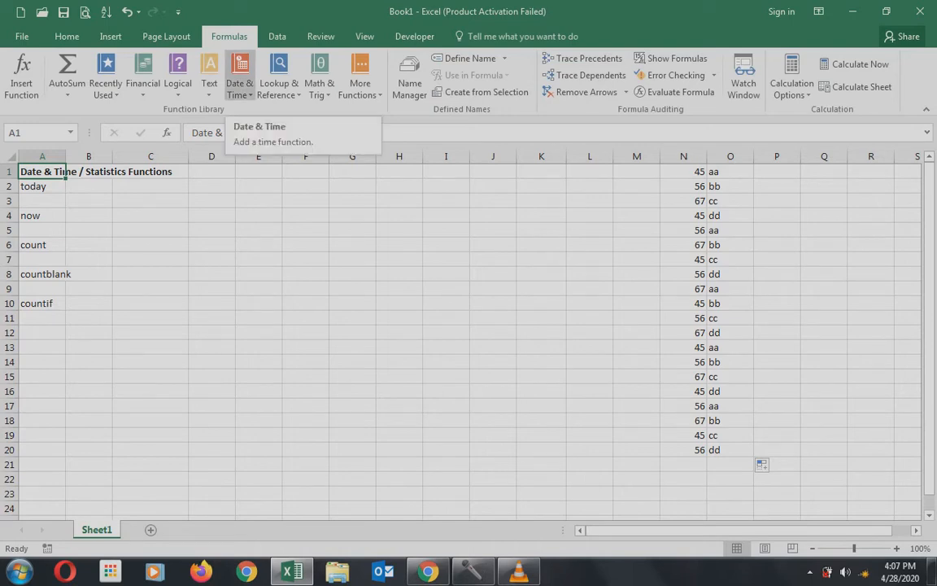
click(359, 81)
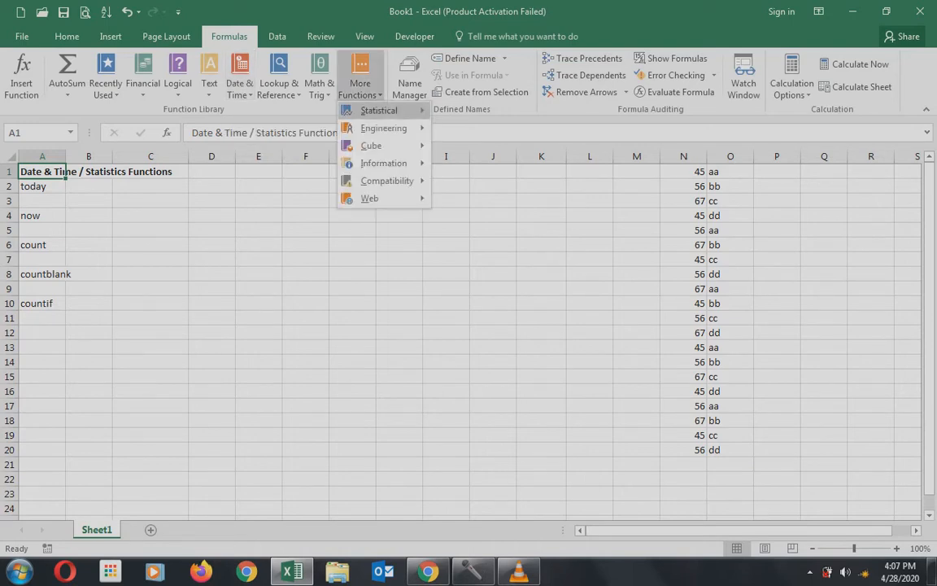
mouse_move(379, 110)
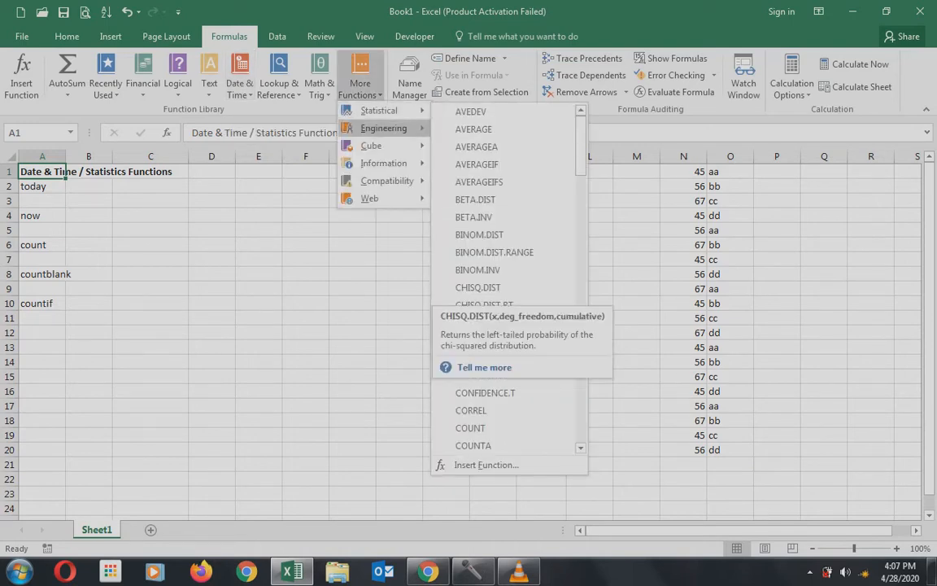
key(Escape)
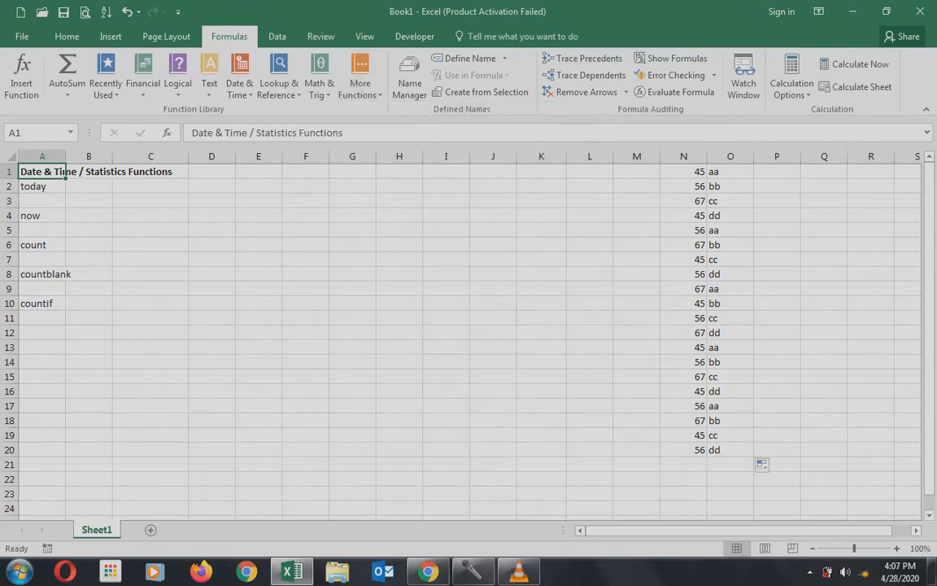
Step: Enter the description "to insert current date - automatically updates" in cell B2, beside the today label
click(42, 186)
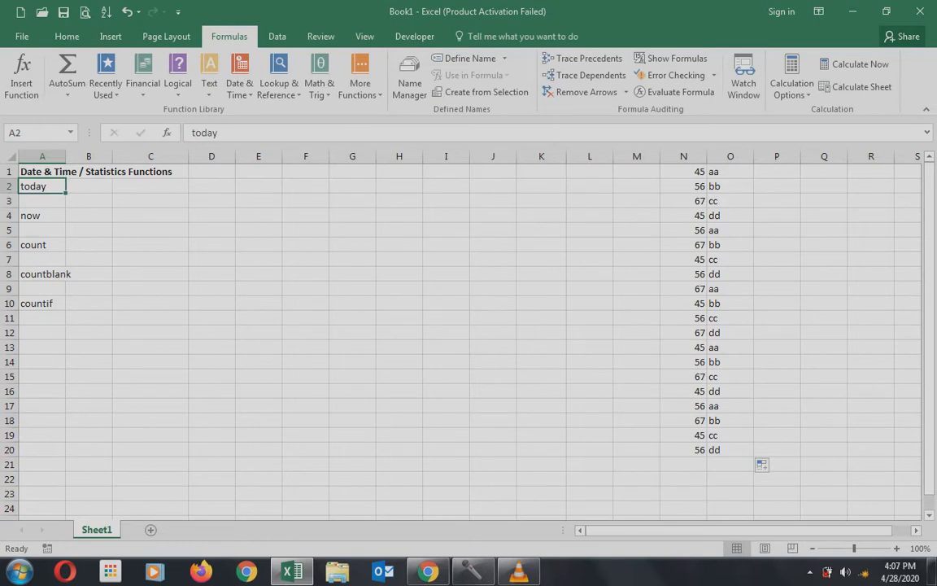
click(43, 201)
key(Up)
key(Right)
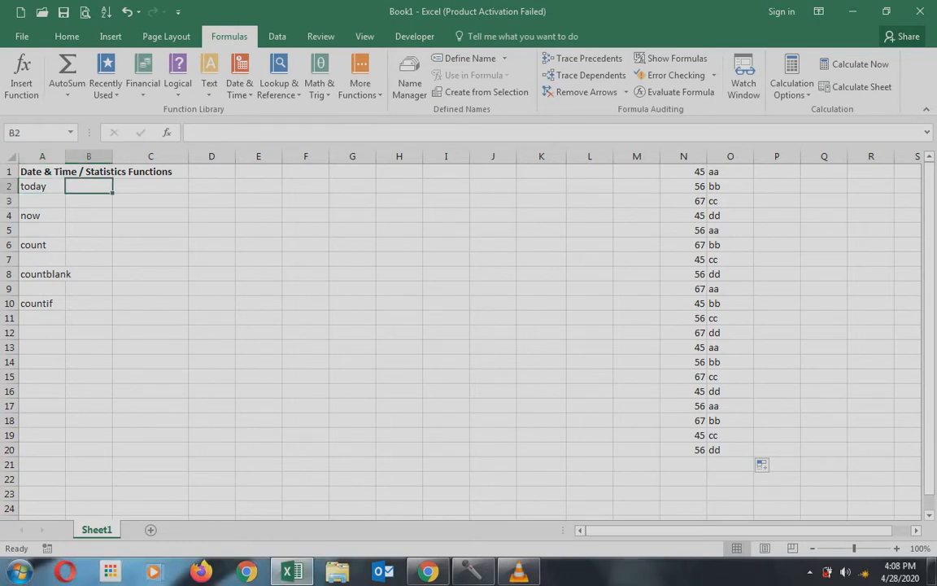
text(to inset)
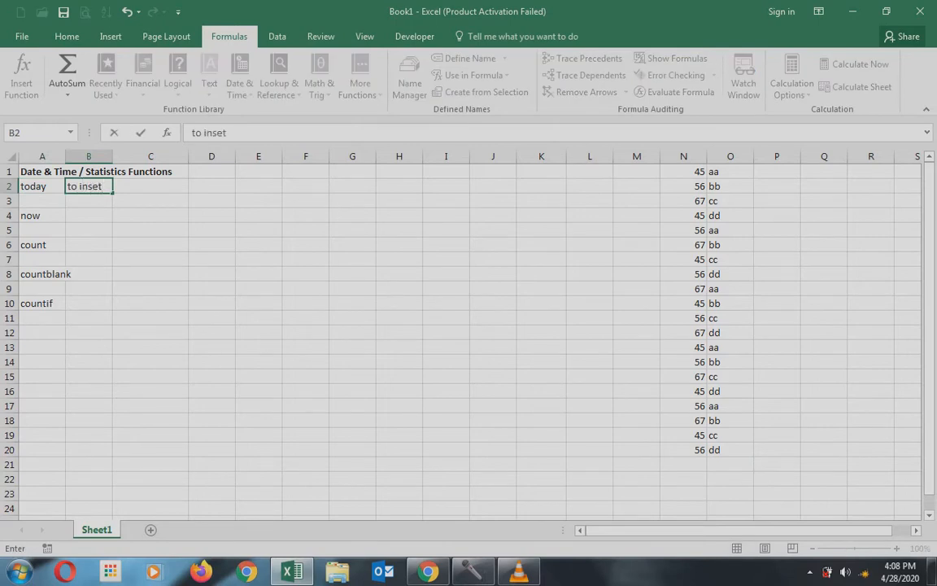
key(BackSpace)
text(rt current date)
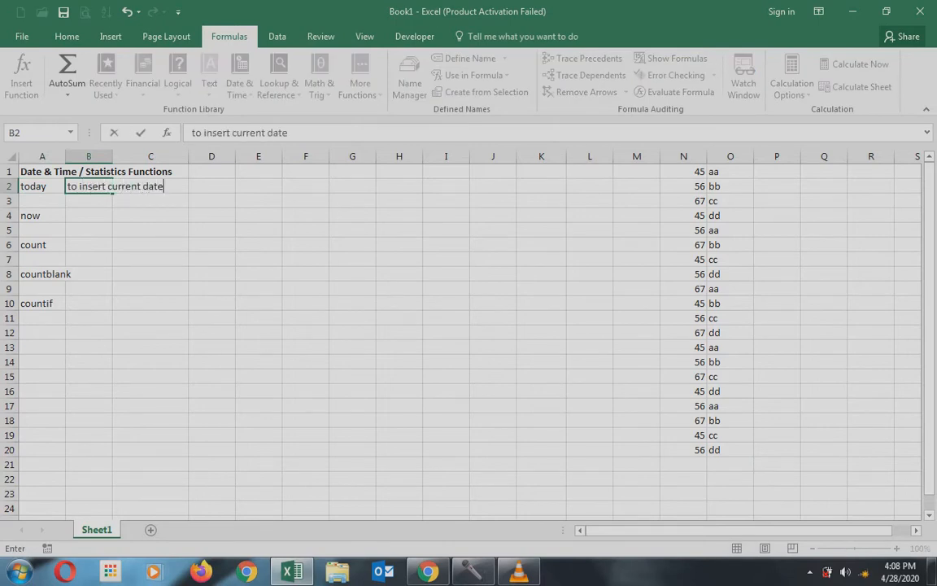
text( a)
key(BackSpace)
key(BackSpace)
text(- automatical)
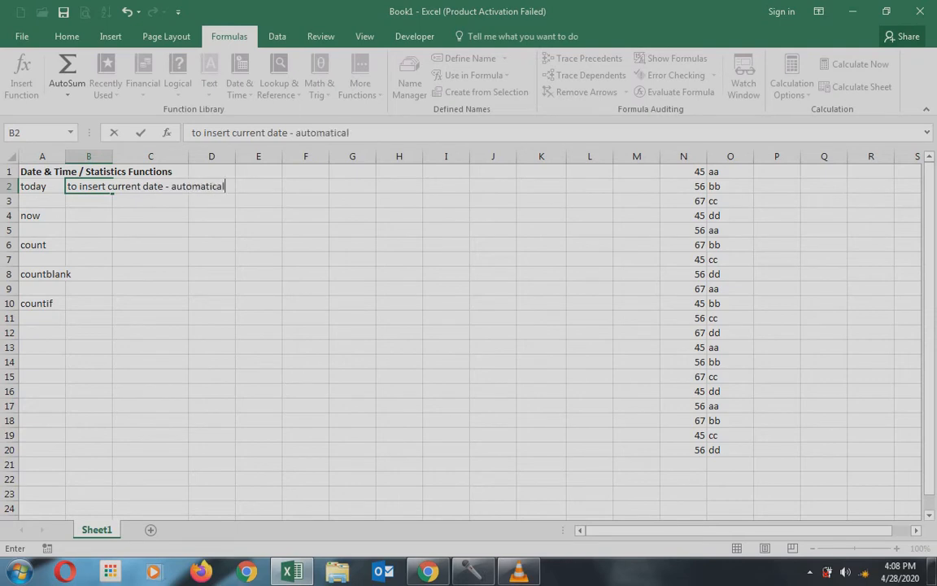
text(ly updates)
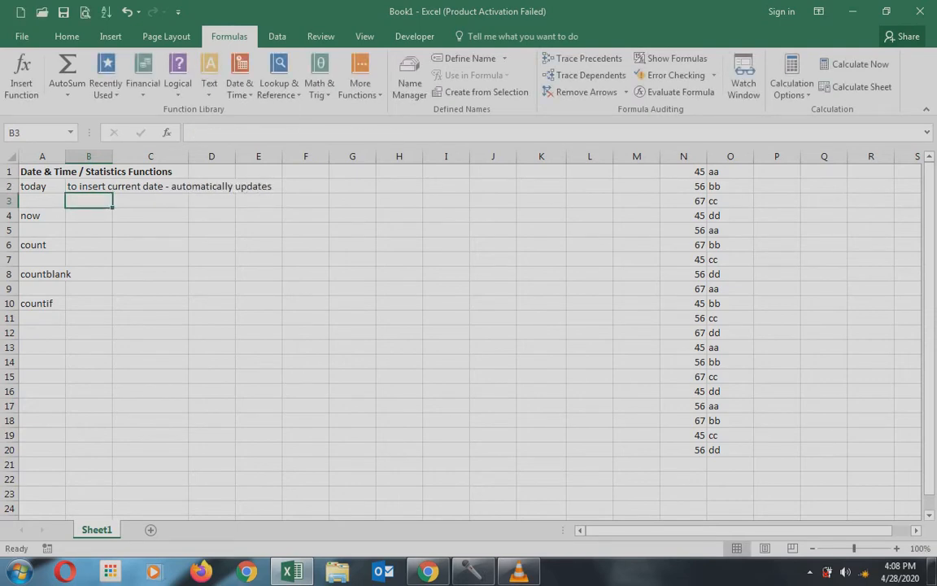
key(Return)
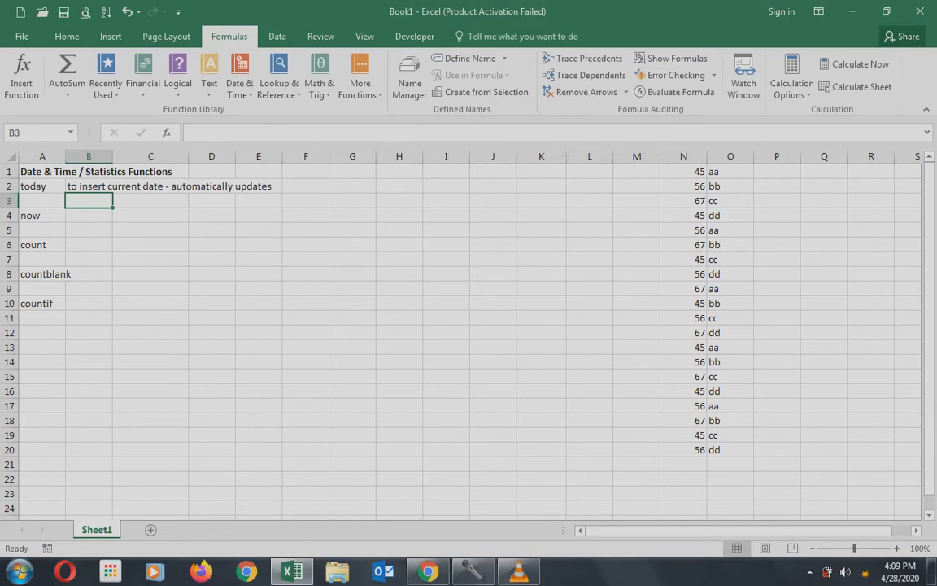
Step: Enter the formula =today() in cell C3, below the TODAY description
click(151, 201)
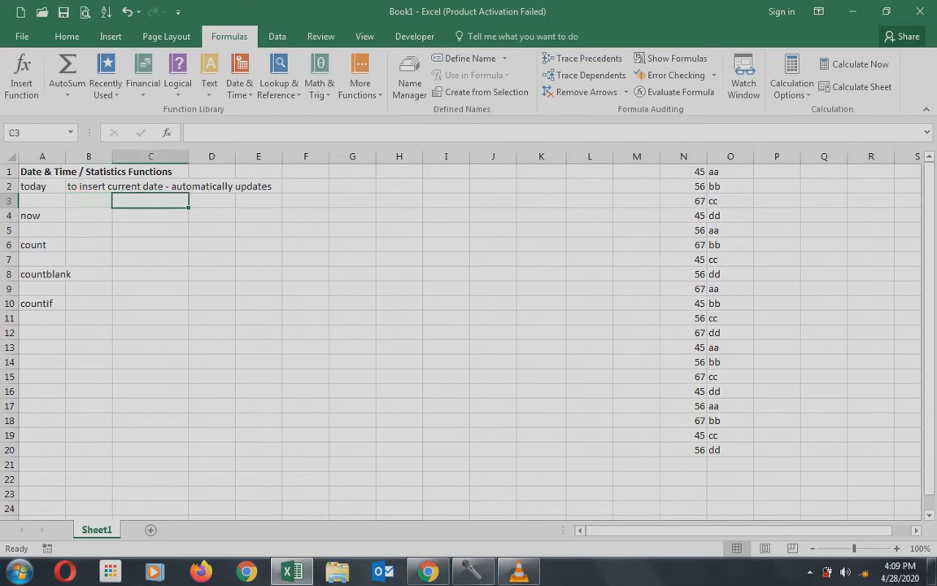
text(=)
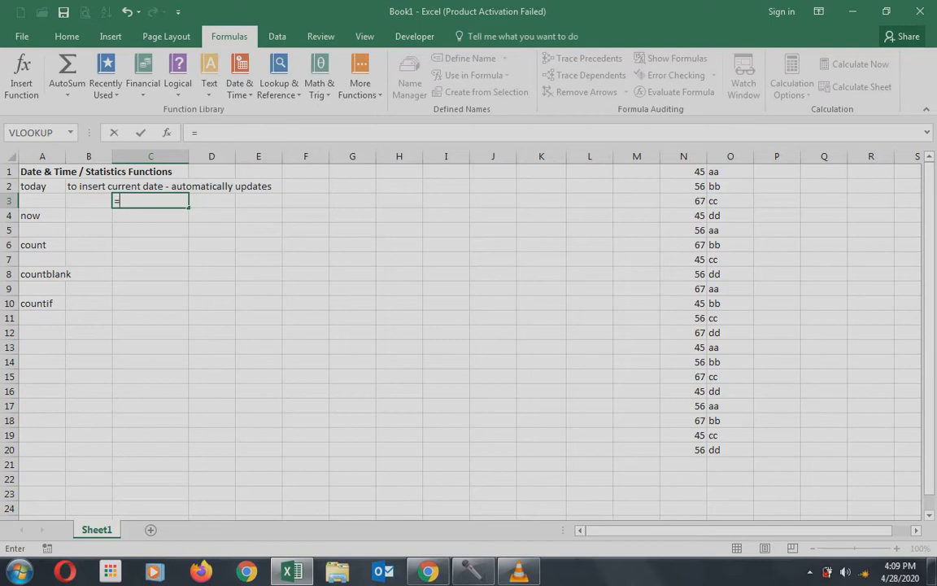
text(today)
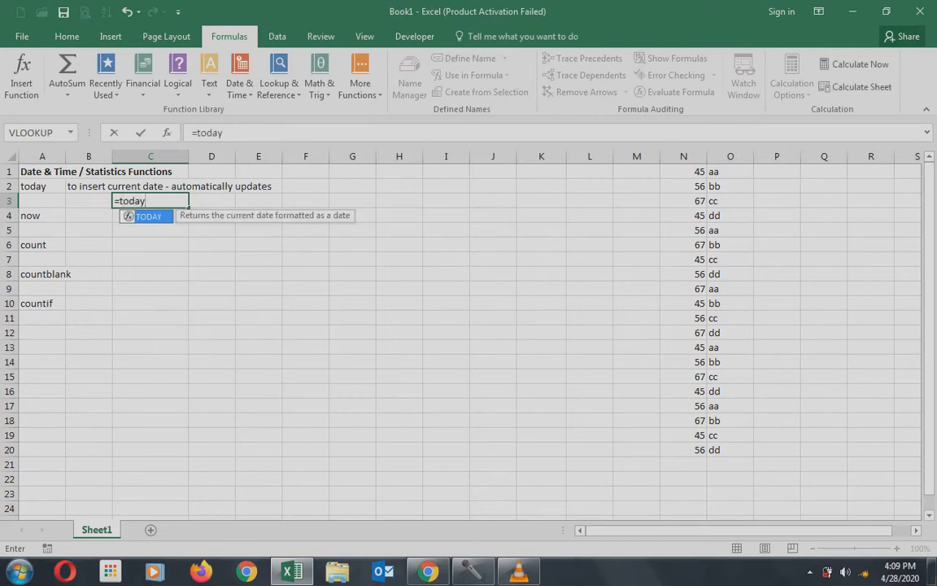
text(())
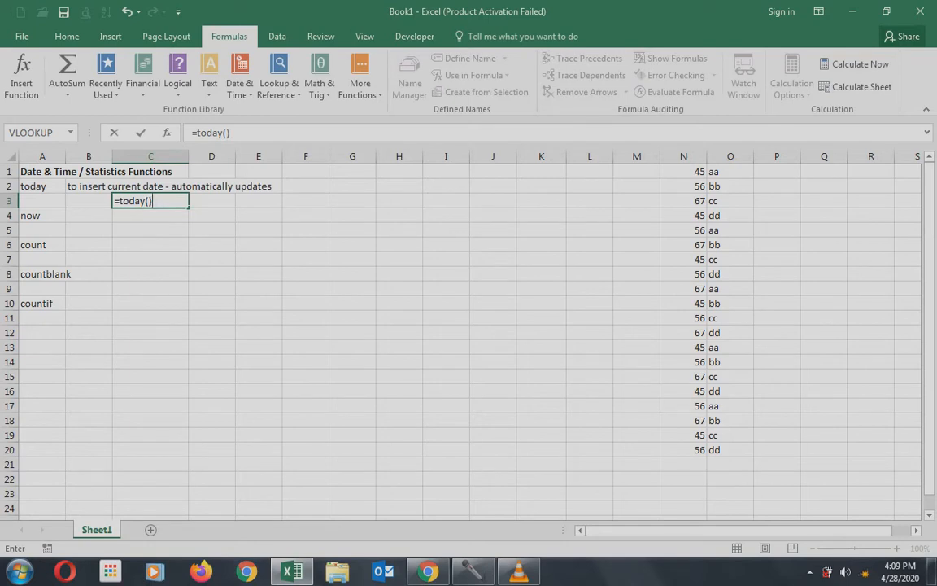
key(Return)
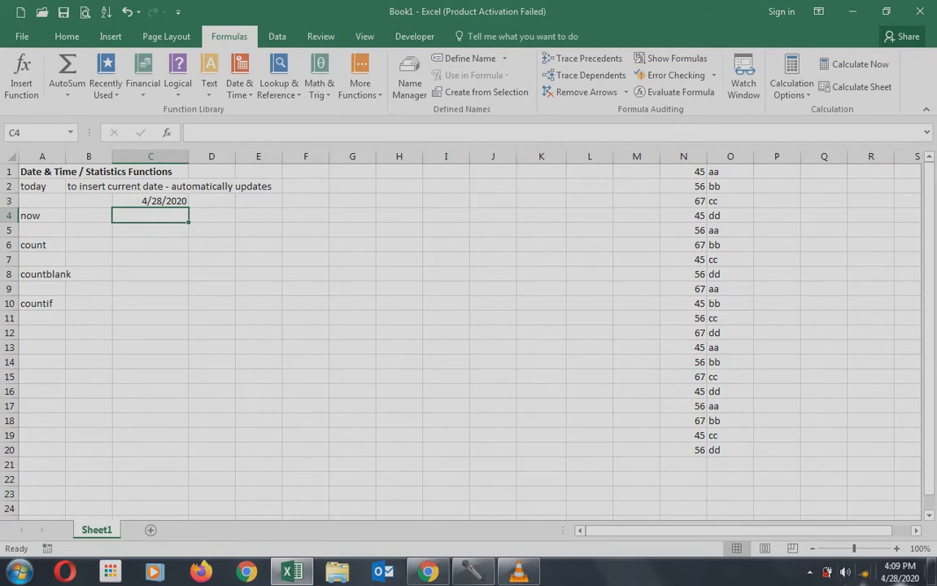
Step: Change the Windows system date to April 30, 2020 and close the date and time settings
right_click(762, 571)
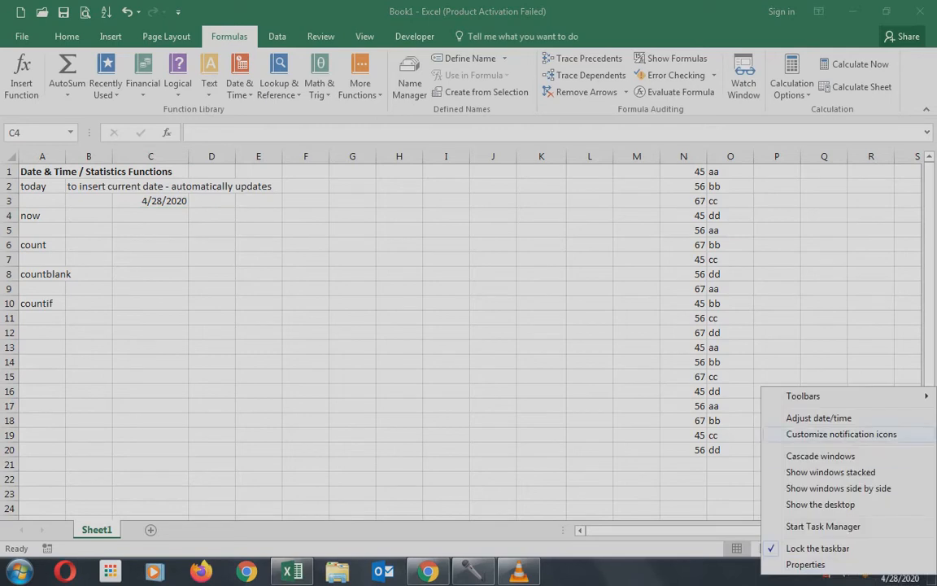
click(818, 417)
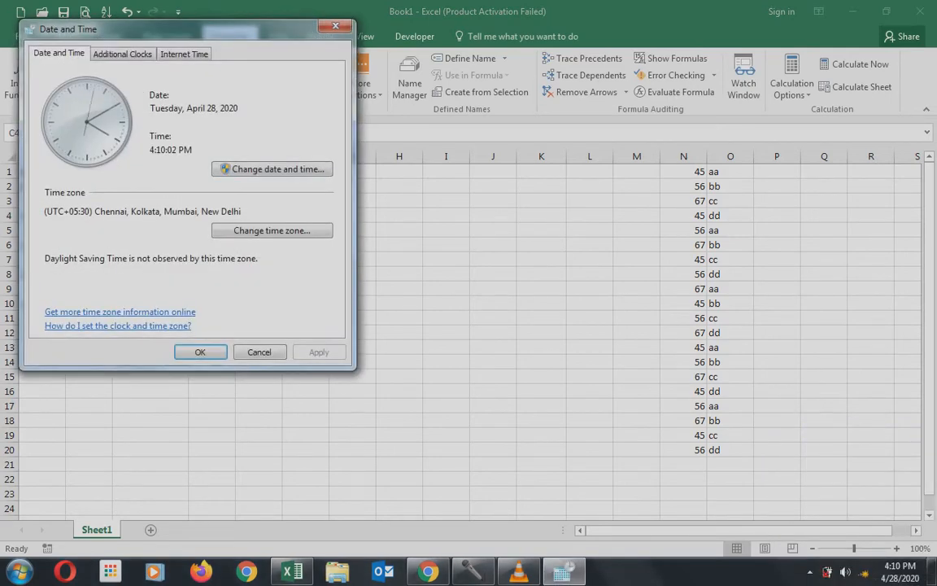
click(283, 168)
click(122, 197)
click(213, 307)
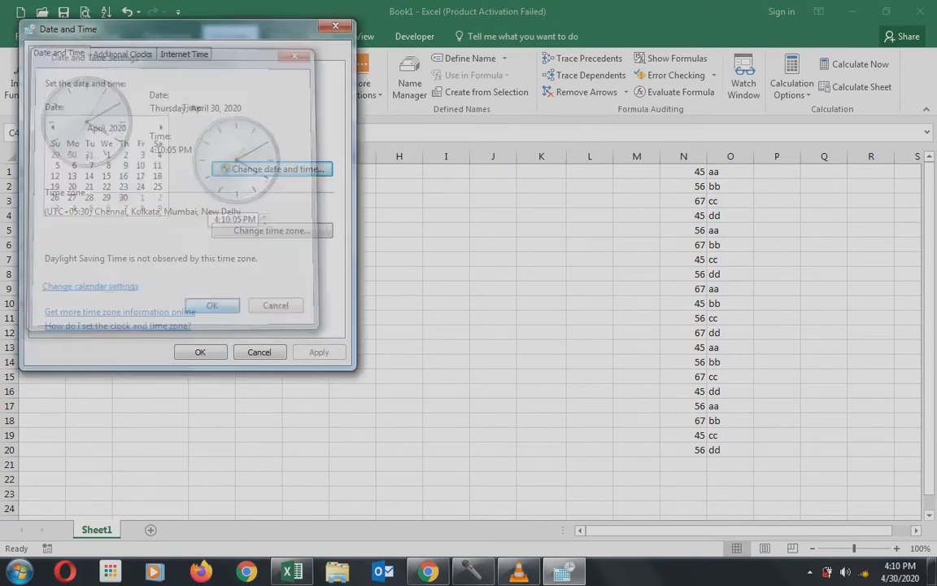
click(200, 352)
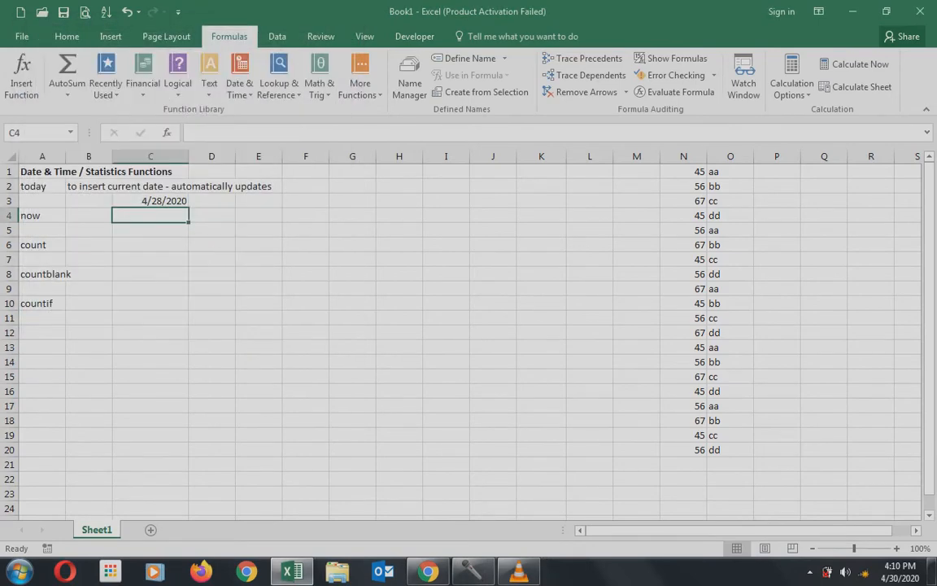
Step: Enter the filler text "sdf" in cell F4 to force a recalculation, clear it, and return to the TODAY formula in C3
key(Right)
key(Right)
key(Right)
text(sdf)
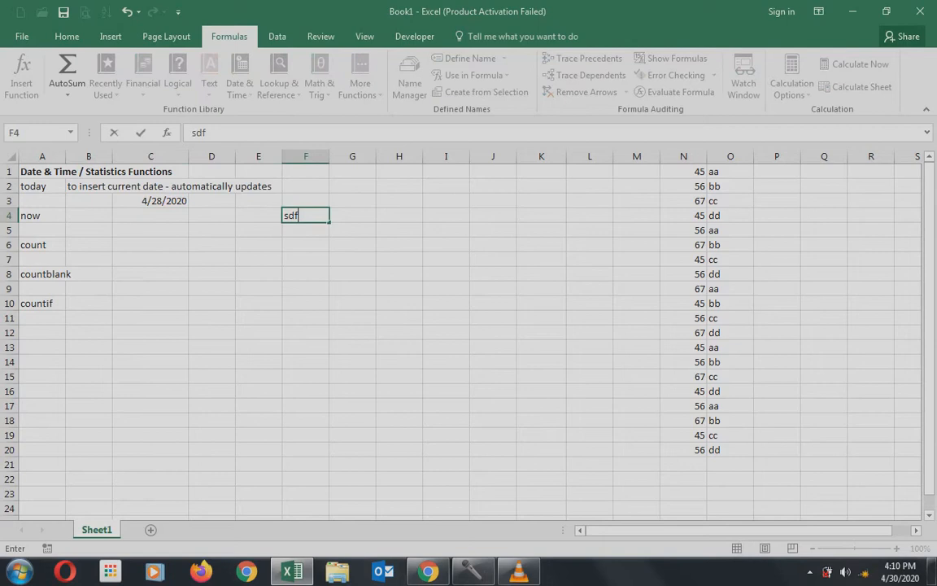
key(Return)
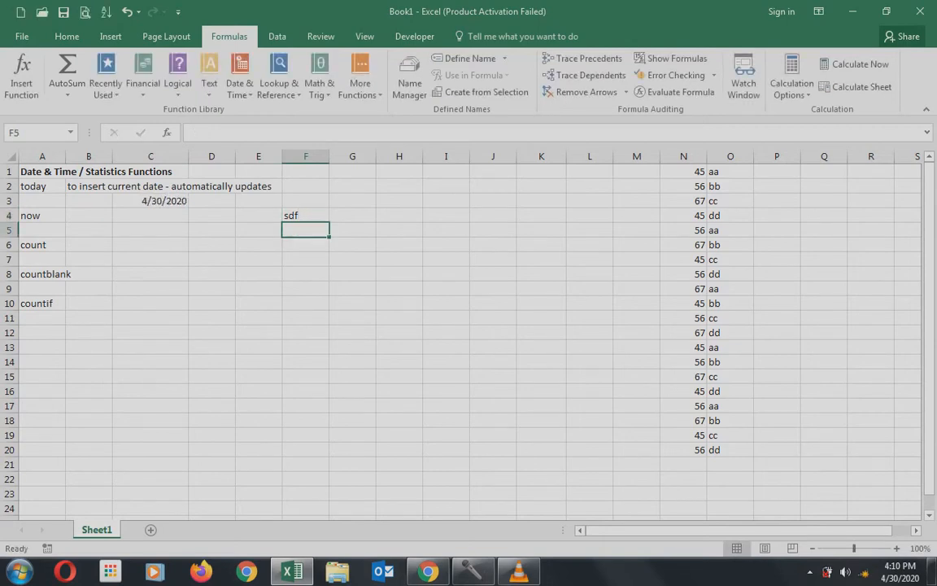
key(Up)
key(Delete)
key(Left)
key(Left)
key(Left)
key(Up)
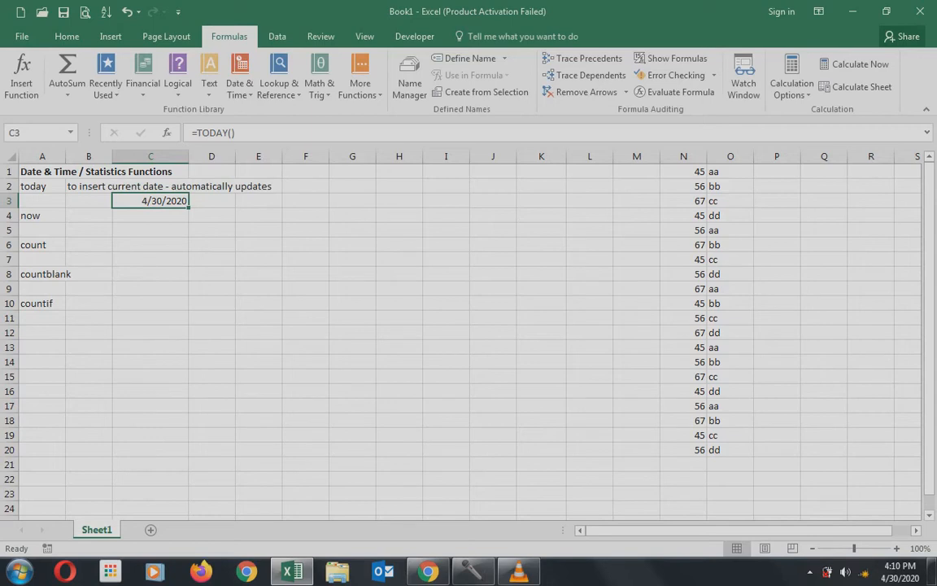
Step: Enter the shortcut note "Ctrl + ;" as text in cell F3, on the same row as the TODAY formula
key(Right)
key(Right)
key(Right)
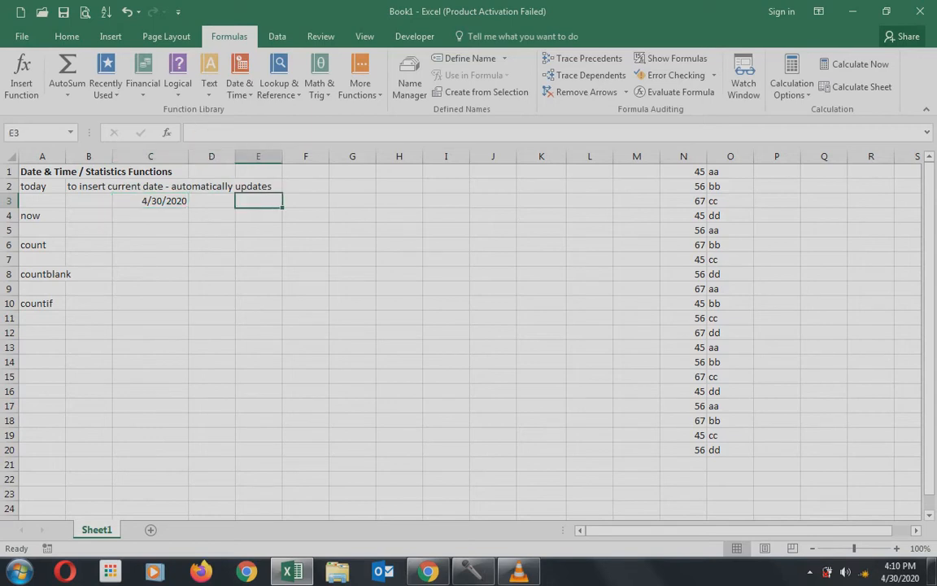
text(Ctrl +)
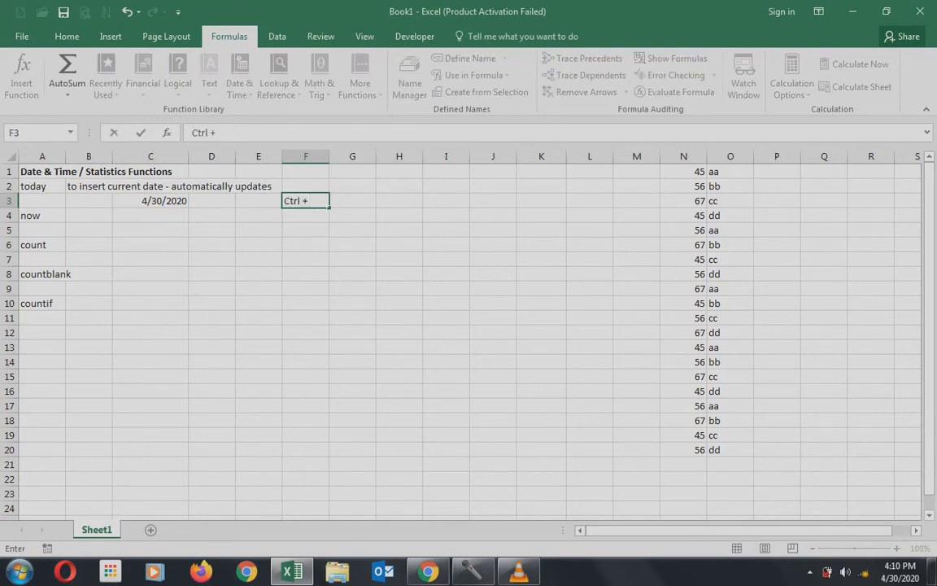
text( ;)
key(Return)
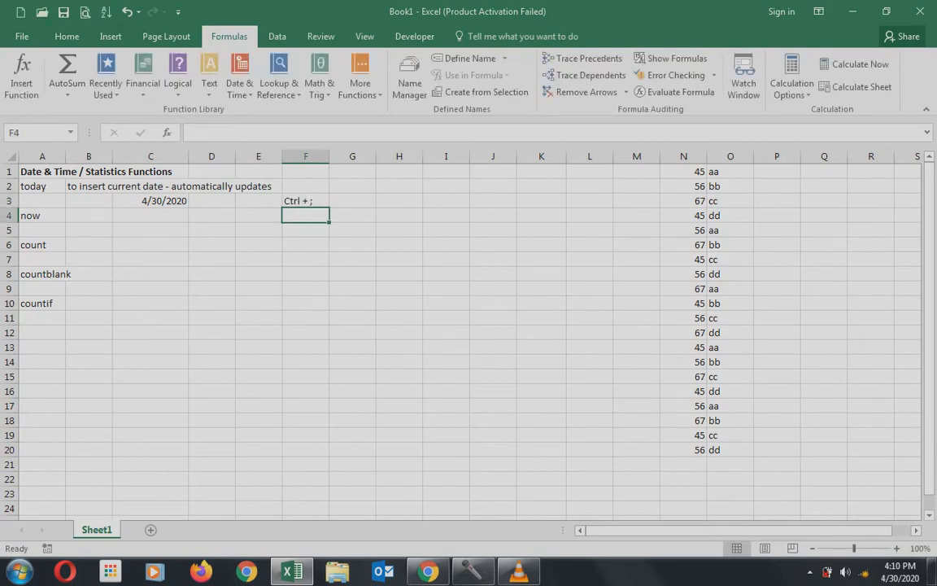
Step: Enter the explanation "Current date - without update" in cell G3, beside the shortcut note
key(Up)
key(Right)
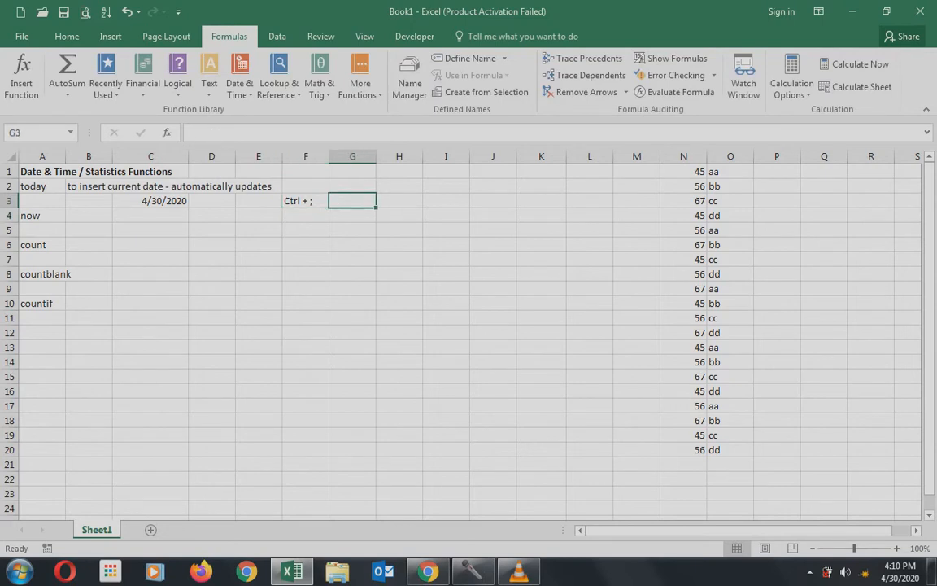
text(Current date - without update)
key(Return)
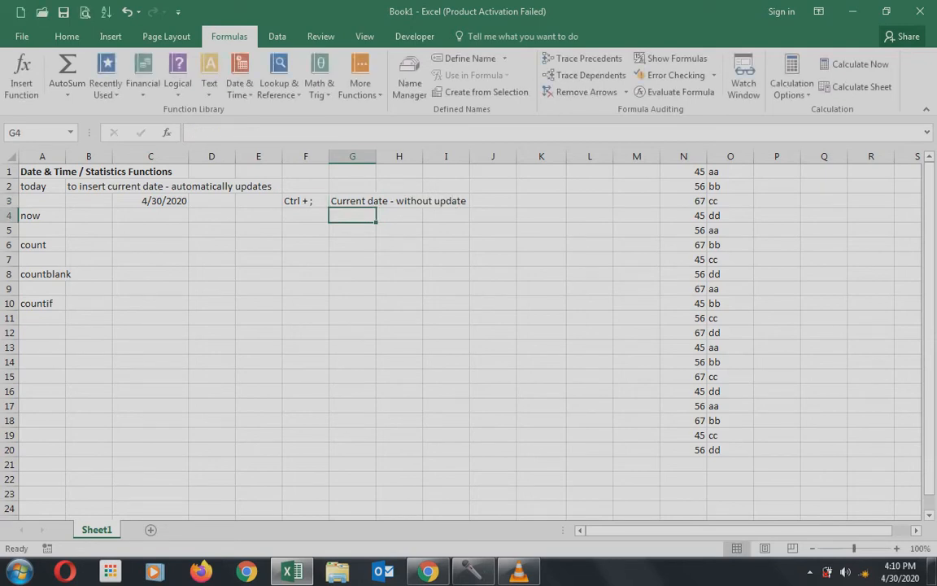
Step: Insert the current date as a static, non-updating value in cell L3
key(Right)
key(Right)
key(Right)
key(Right)
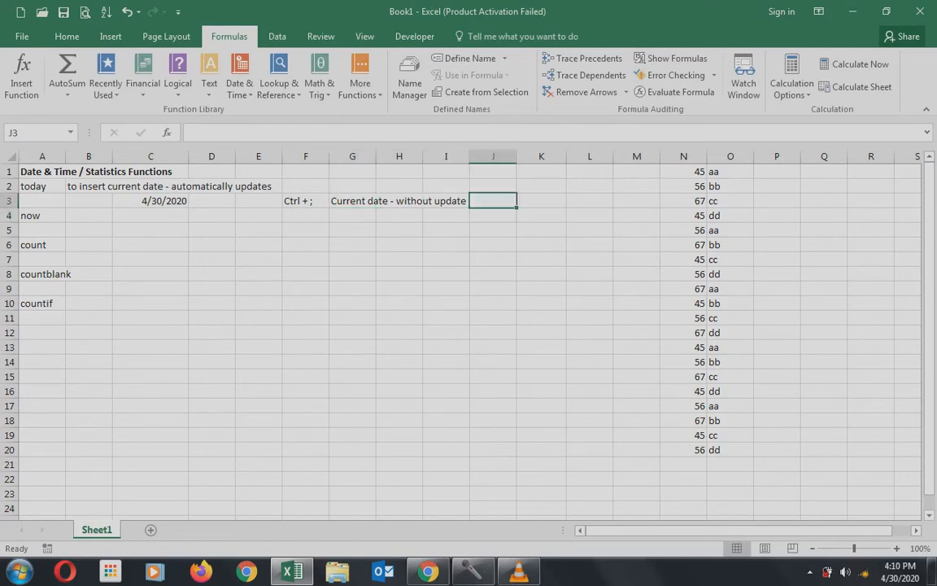
key(Right)
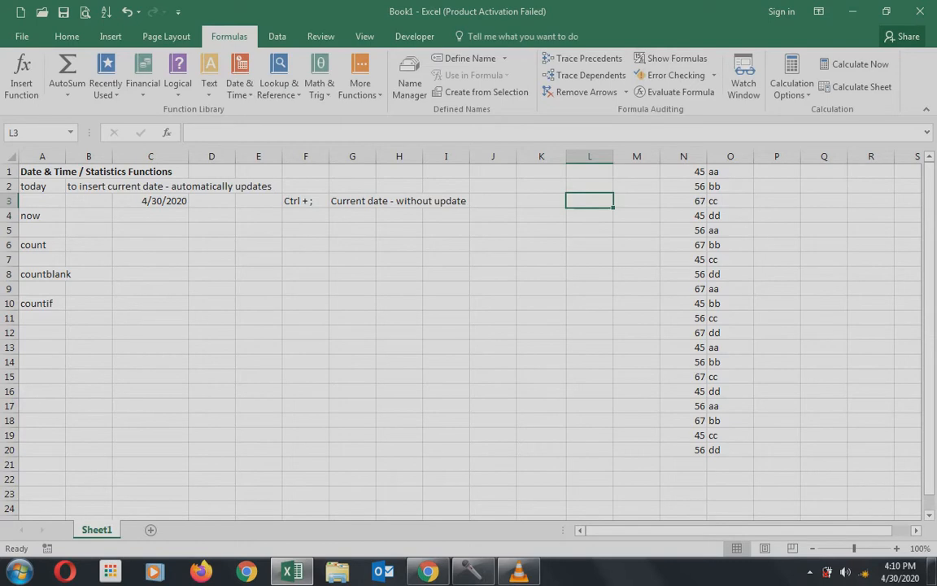
key(ctrl+semicolon)
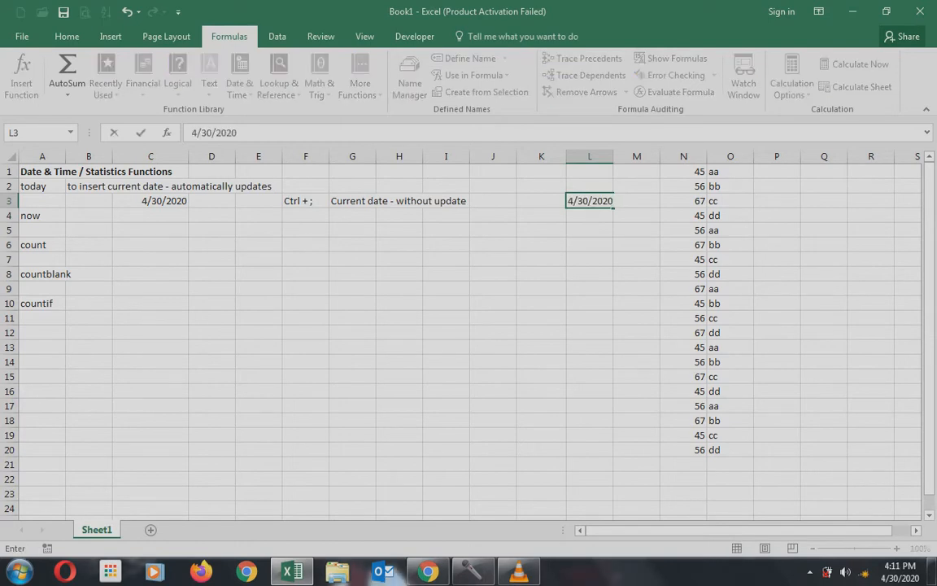
key(ctrl+Return)
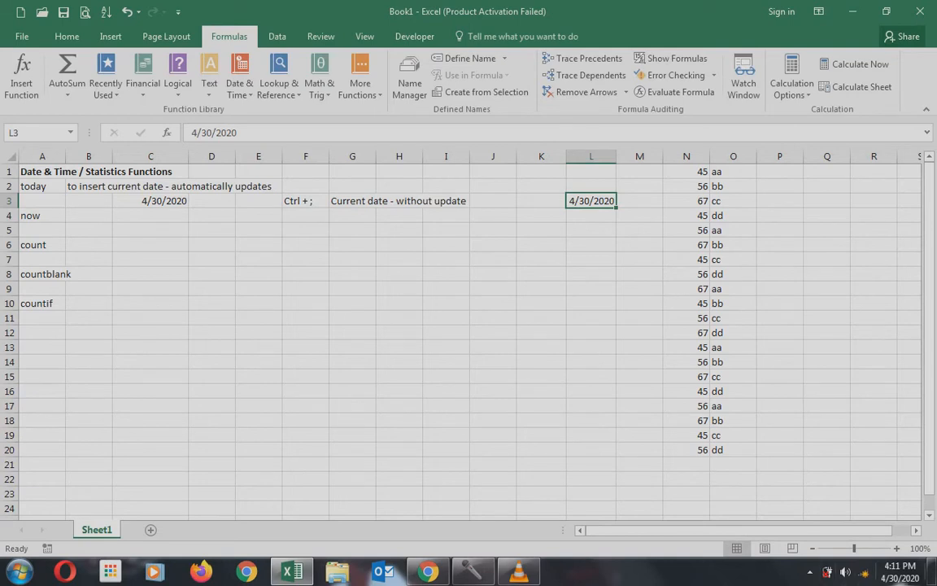
Step: Set the Windows system date to April 28, 2020 and close the date and time settings
right_click(900, 570)
click(789, 423)
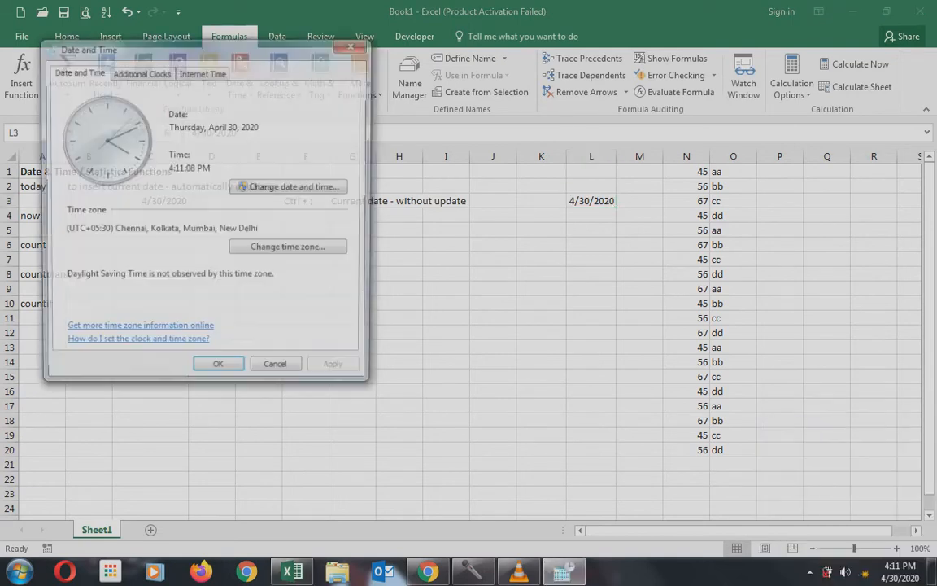
click(290, 187)
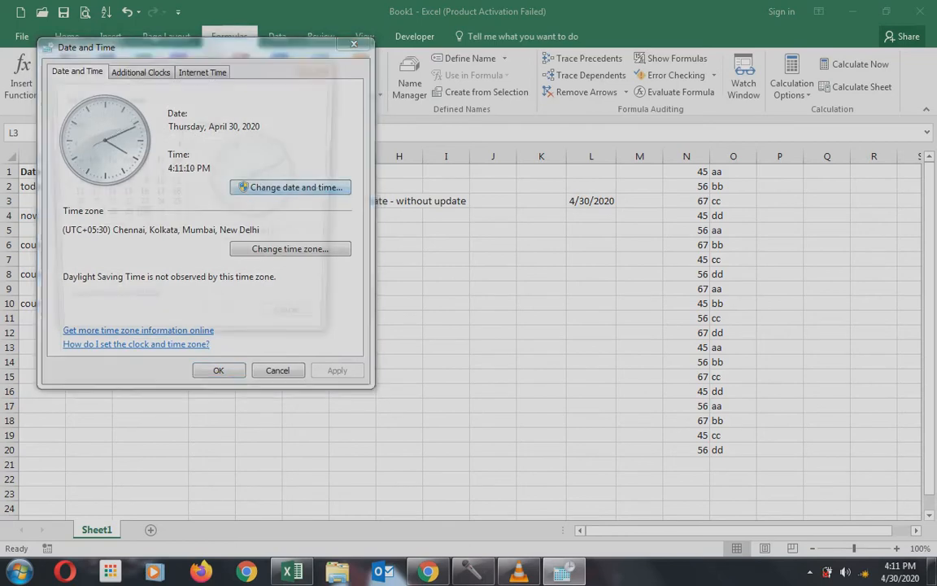
click(105, 215)
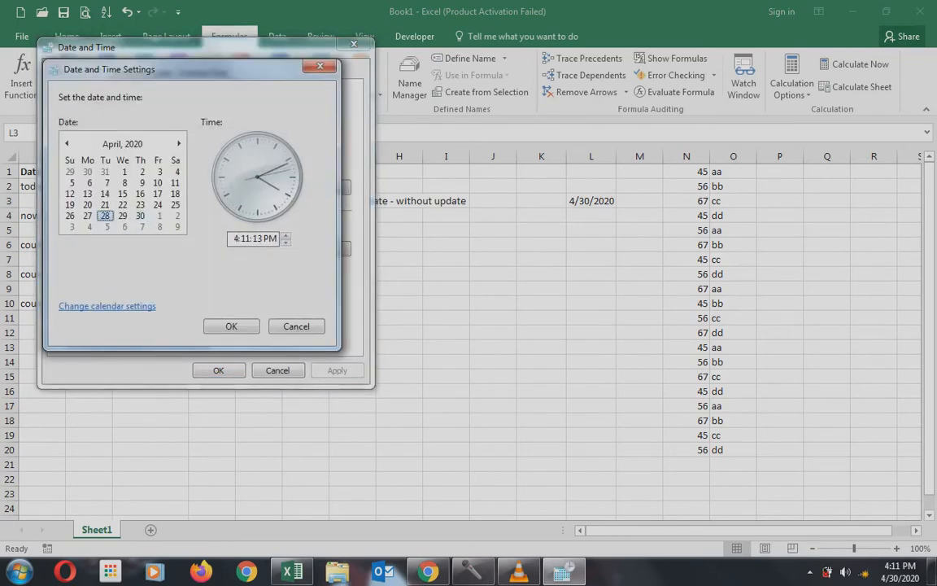
click(232, 327)
click(218, 370)
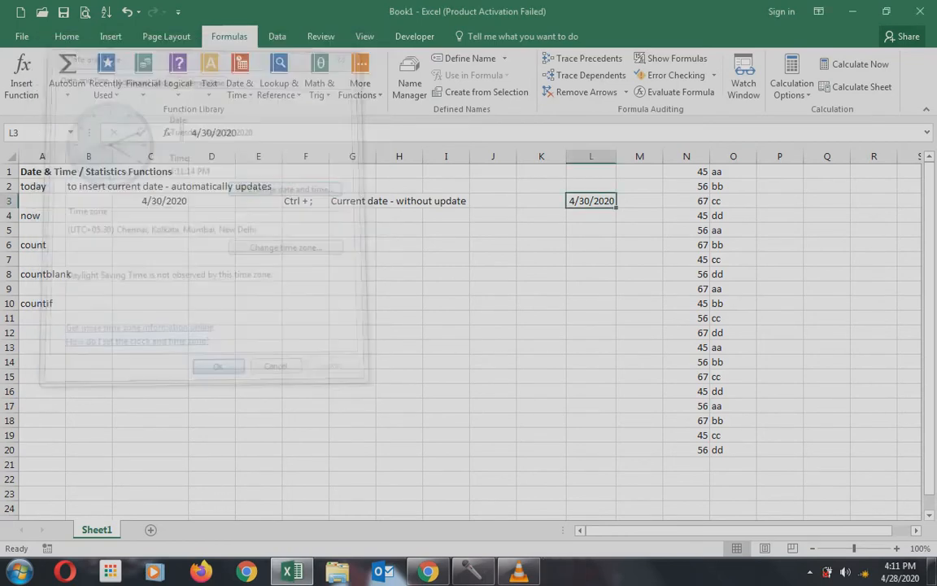
Step: Force a recalculation with temporary text "sfsd" in cell F9, compare the dates in L3 and C3, and clear F9
click(306, 288)
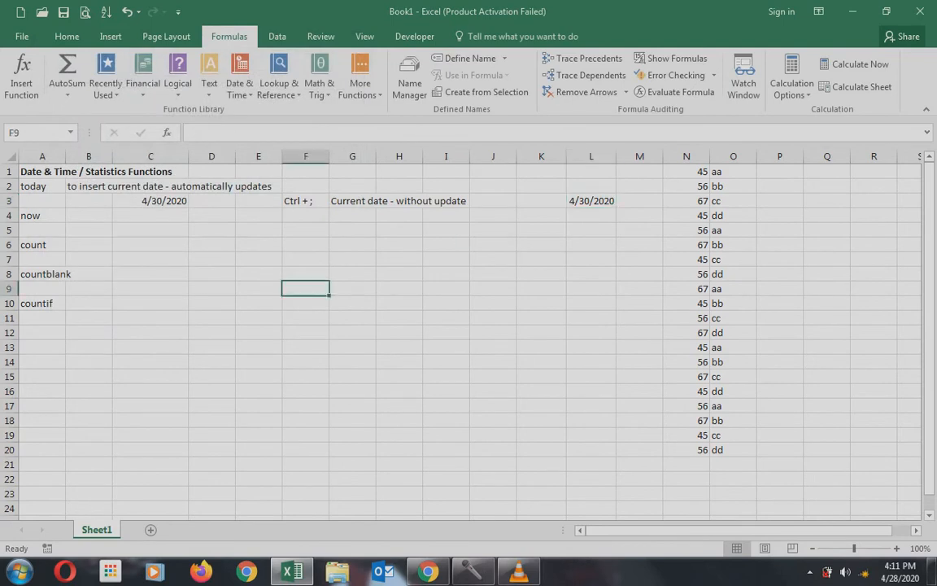
text(sfsd)
key(Return)
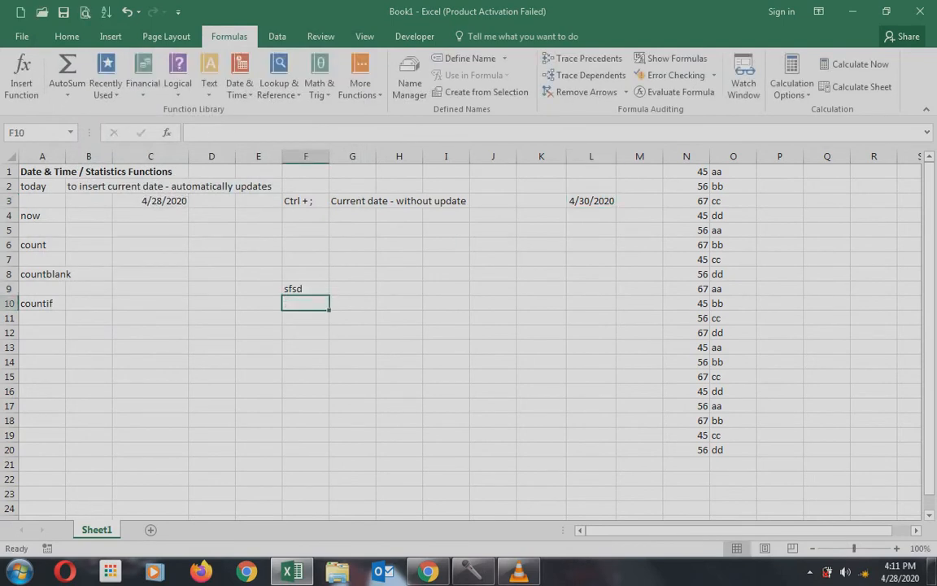
click(591, 201)
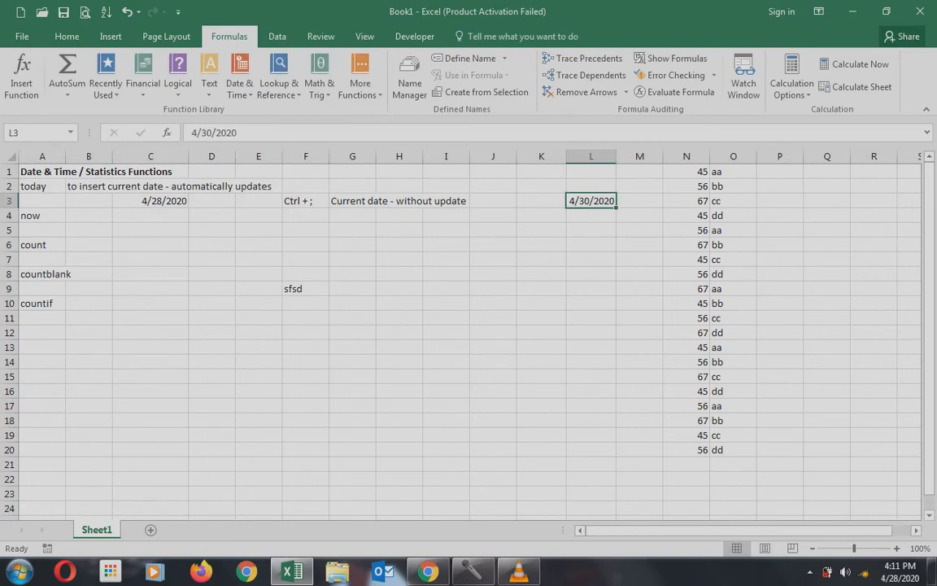
click(151, 201)
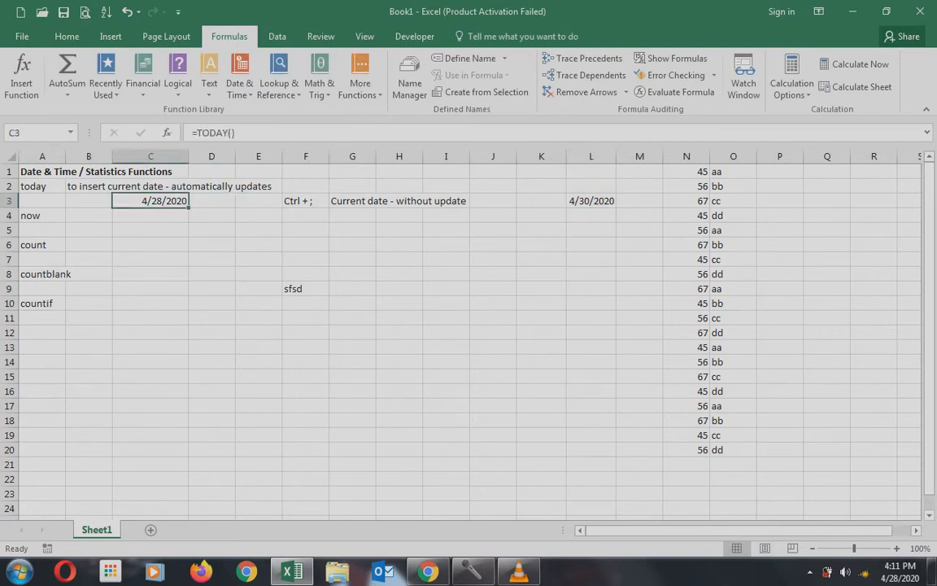
click(306, 289)
key(Delete)
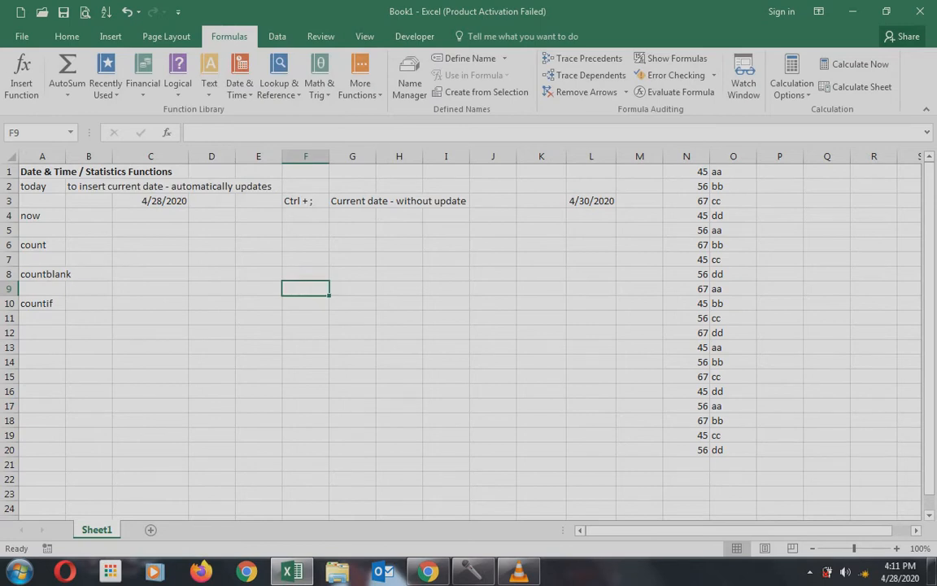
Step: Enter the description "to insert current date and time - automatically updates" in cell B4, beside the now label
key(Left)
key(Left)
key(Left)
key(Left)
key(Left)
key(Up)
key(Up)
key(Up)
key(Up)
key(Up)
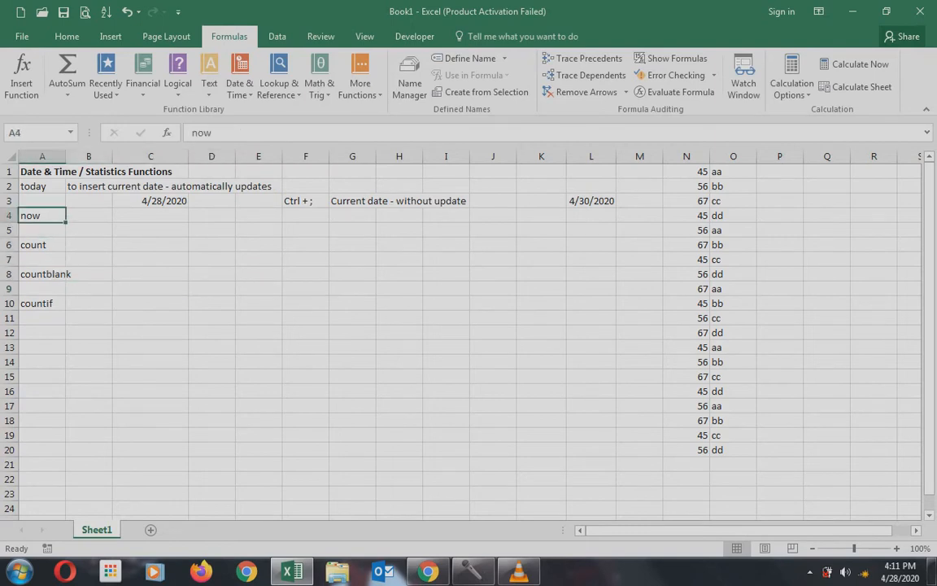
key(Right)
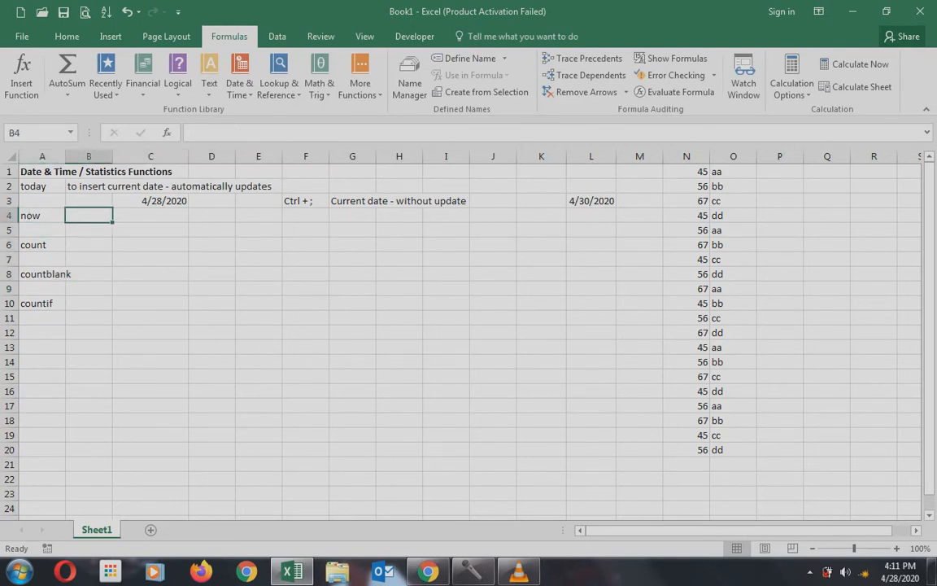
text(to ins)
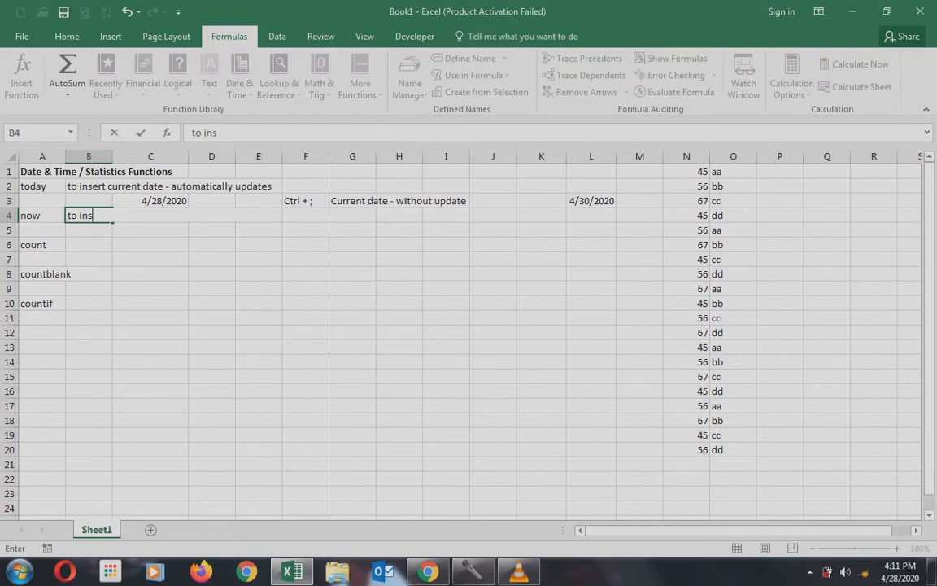
text(ert current date and time)
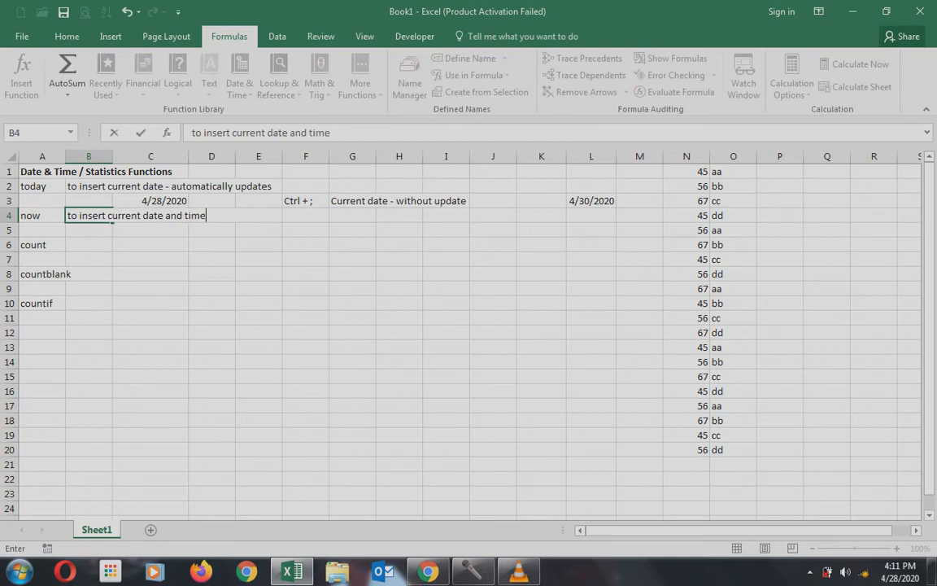
text( - automatically u)
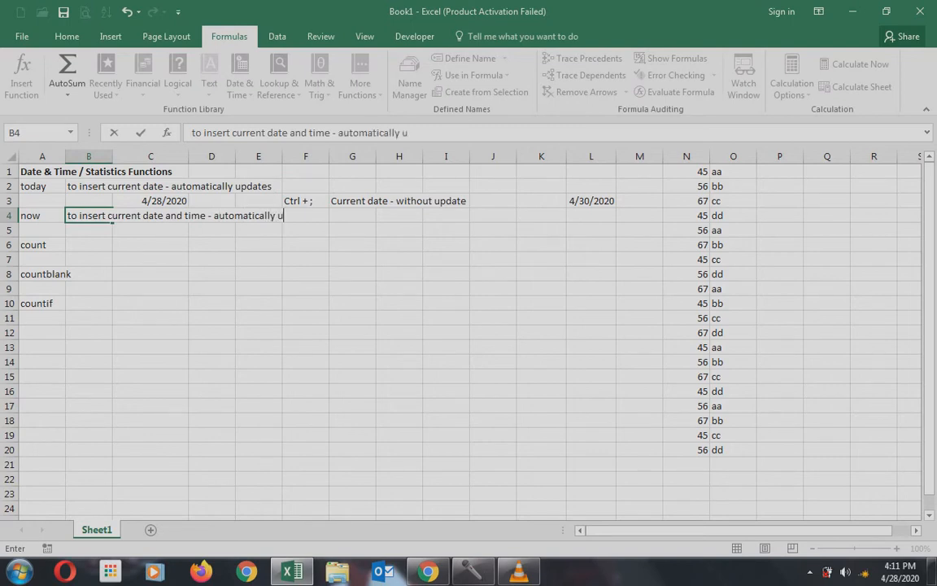
text(pdates)
key(Return)
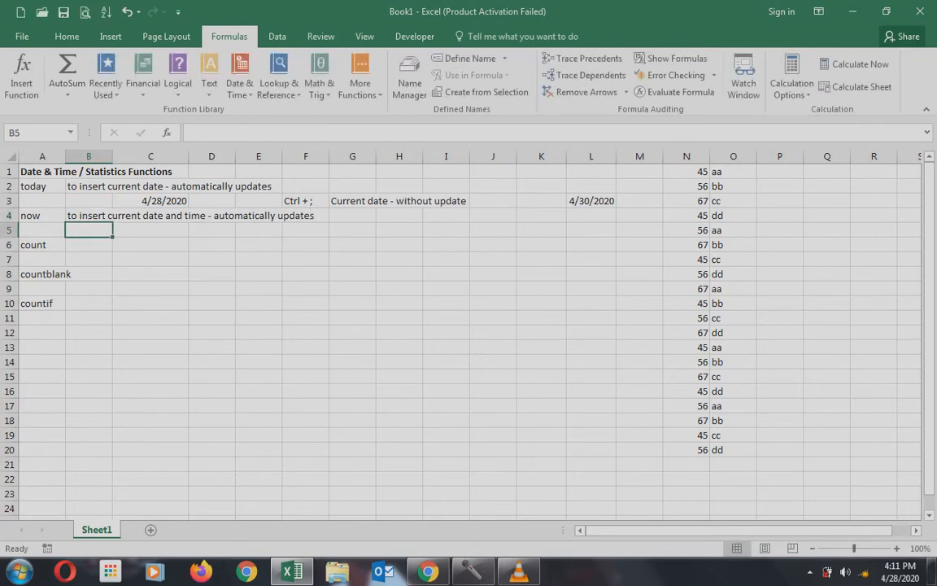
Step: Enter the formula =now() in cell C5 to insert the current date and time
key(Right)
text(=)
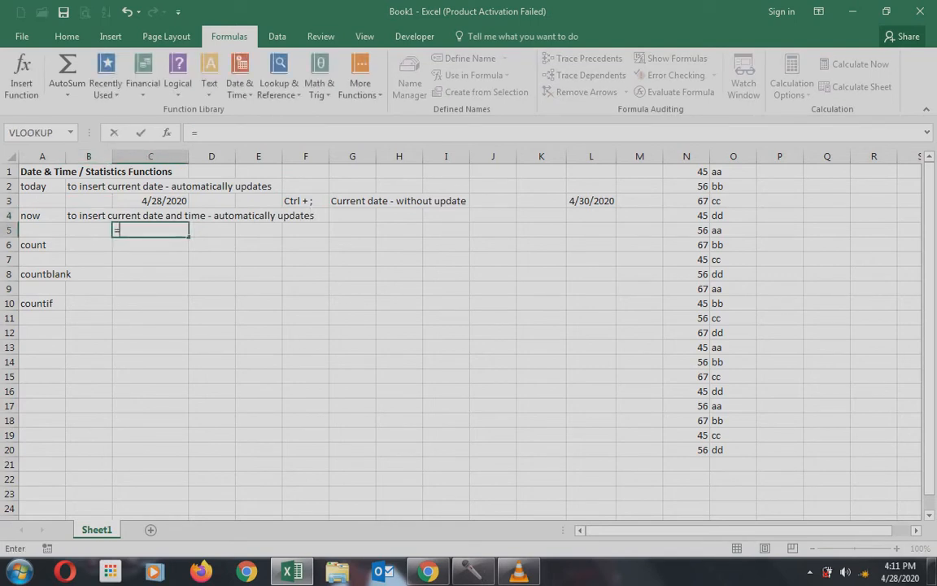
text(now())
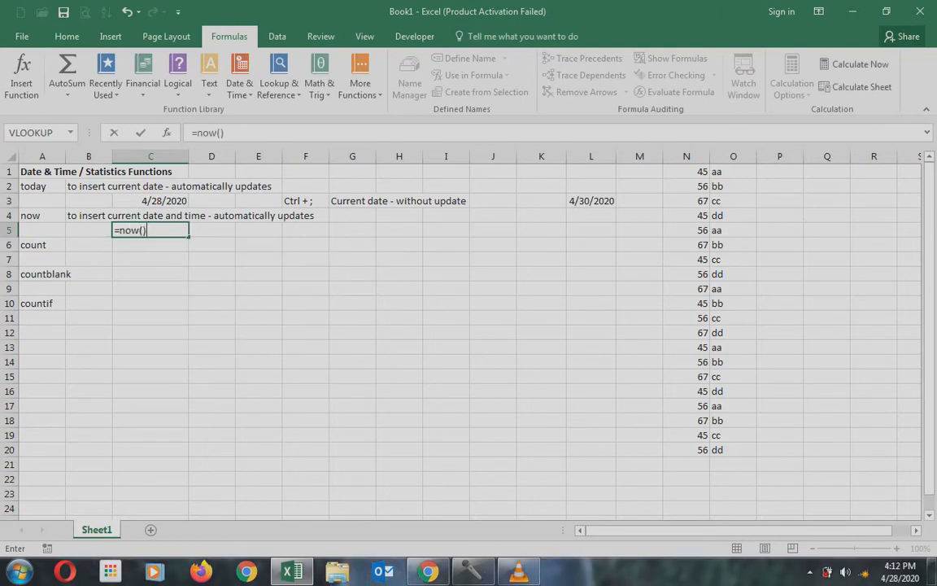
key(Return)
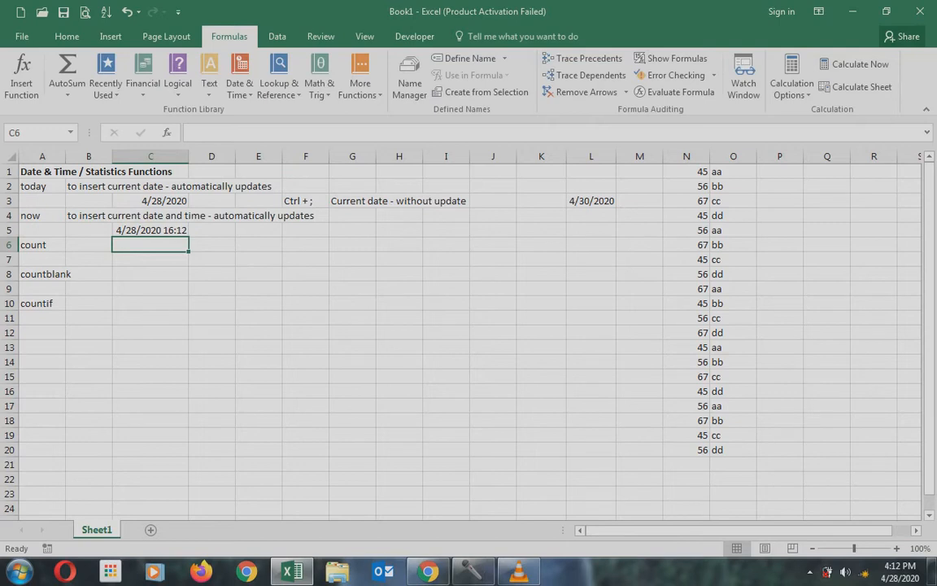
Step: Enter temporary text "fdfd" in F6 and "sdf" in F7 to recalculate the sheet, and clear both cells
key(Right)
key(Right)
key(Right)
text(fdfd)
key(Return)
text(sdf)
key(Return)
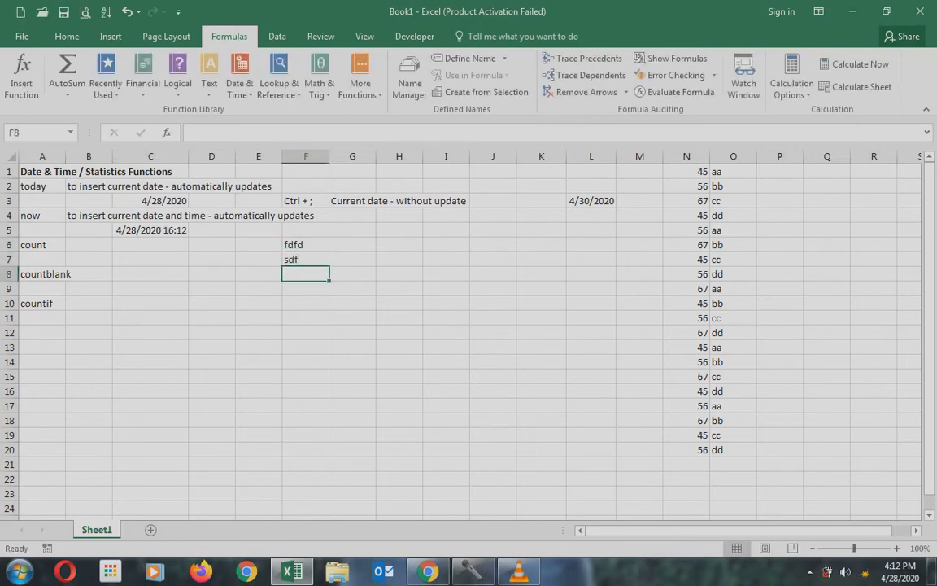
key(Up)
key(Up)
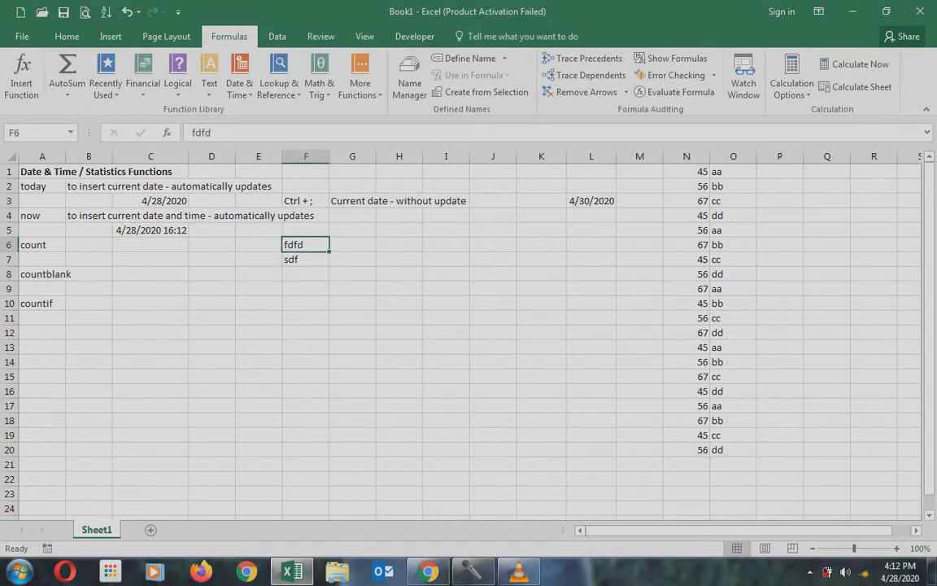
key(shift+Down)
key(Delete)
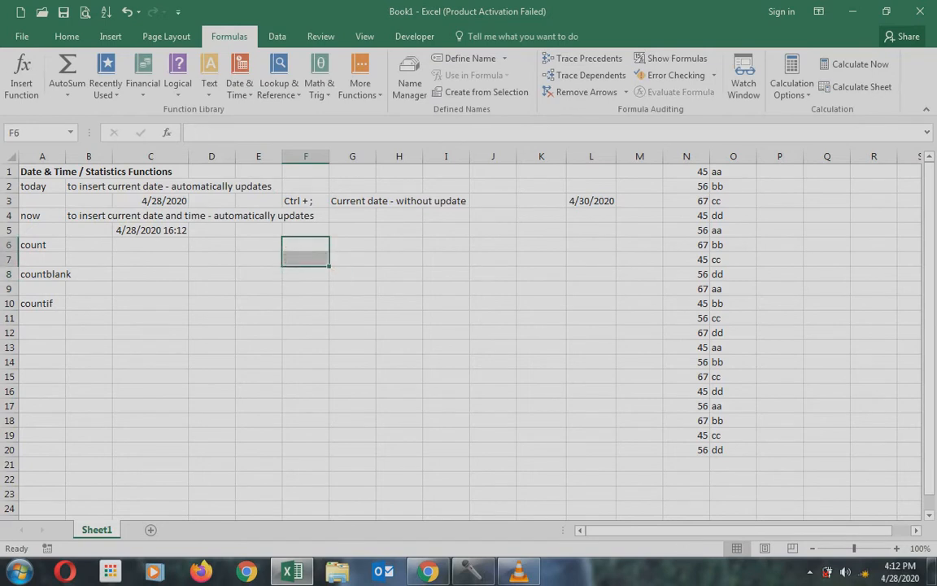
Step: Enter the explanation "Current Time - without update" in cell G5, on the same row as the NOW formula
key(Up)
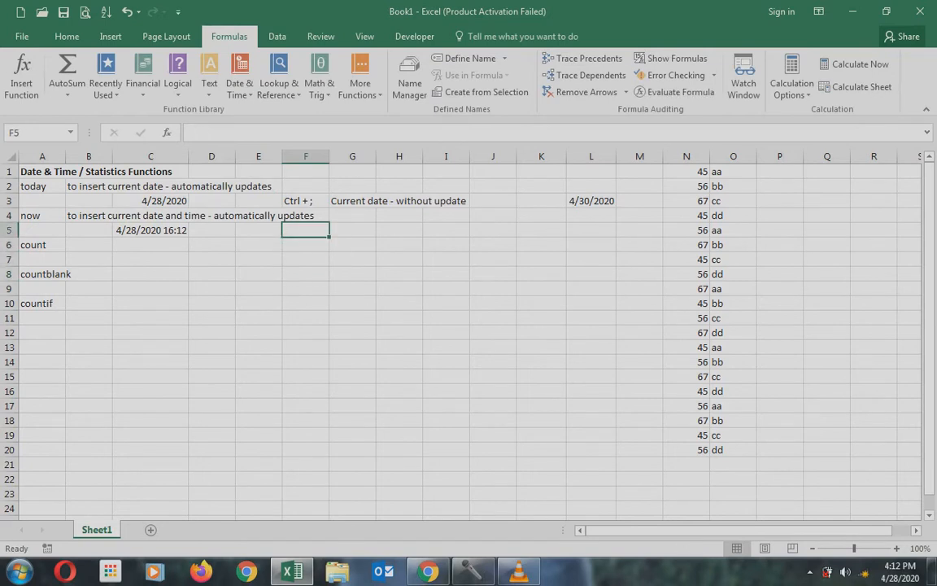
text(C)
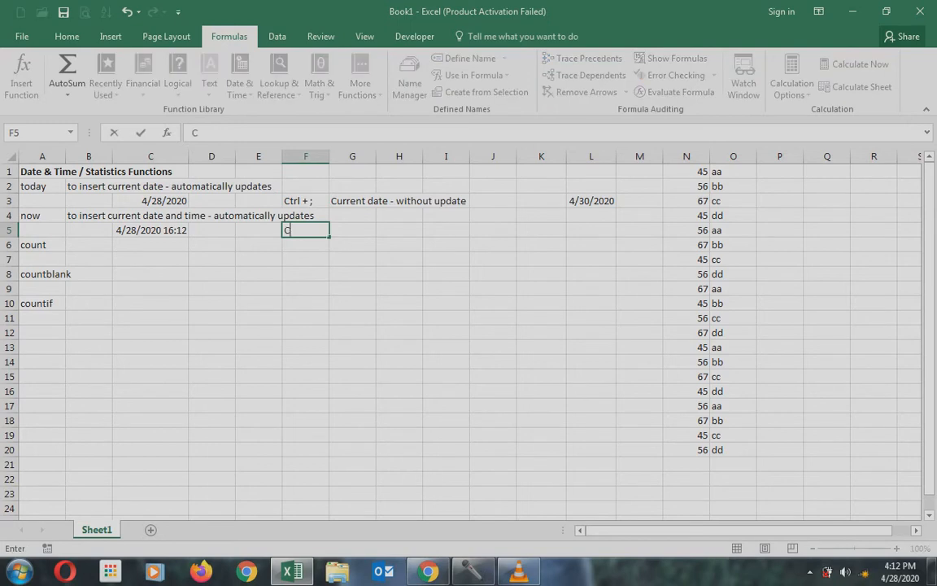
key(Escape)
key(Right)
key(Right)
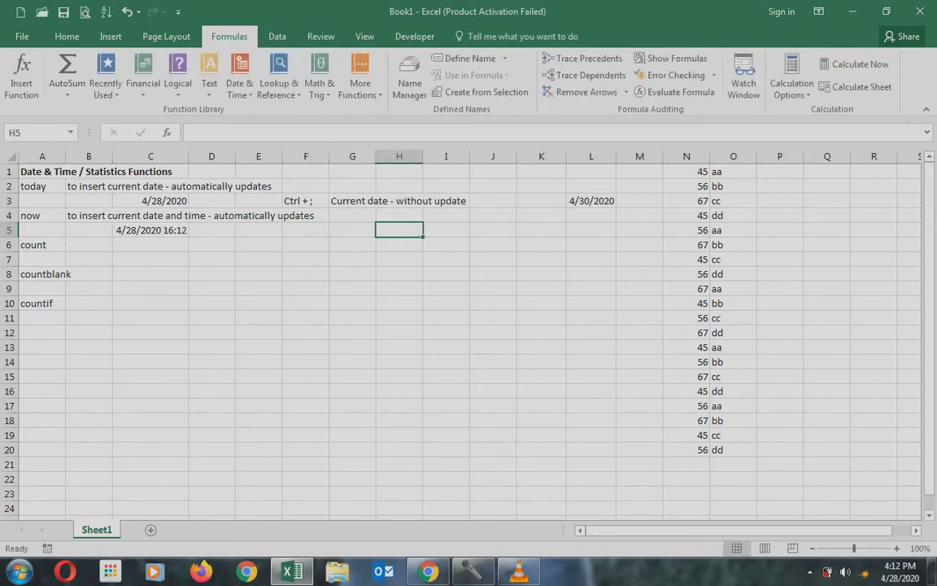
key(Left)
text(Curre)
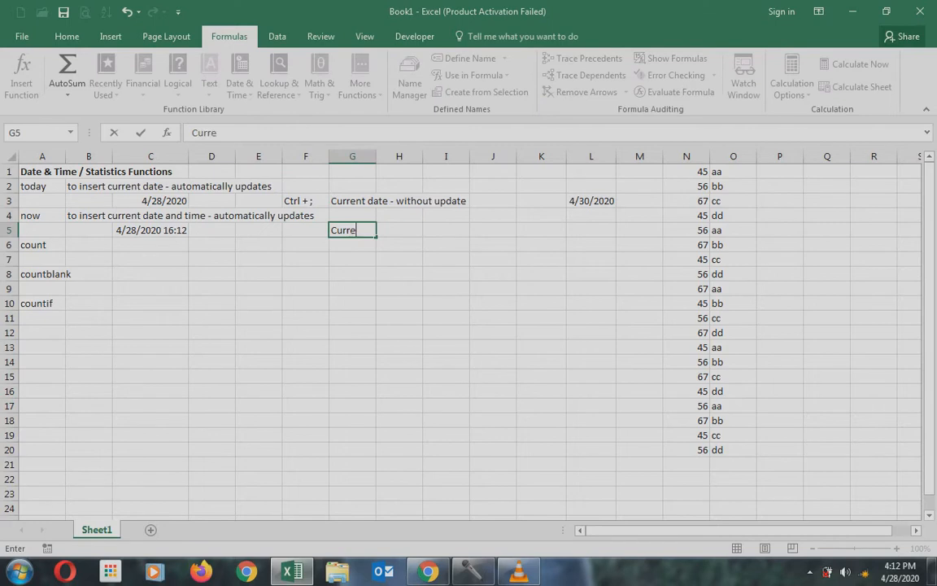
key(BackSpace)
key(BackSpace)
text(rent Time - whit)
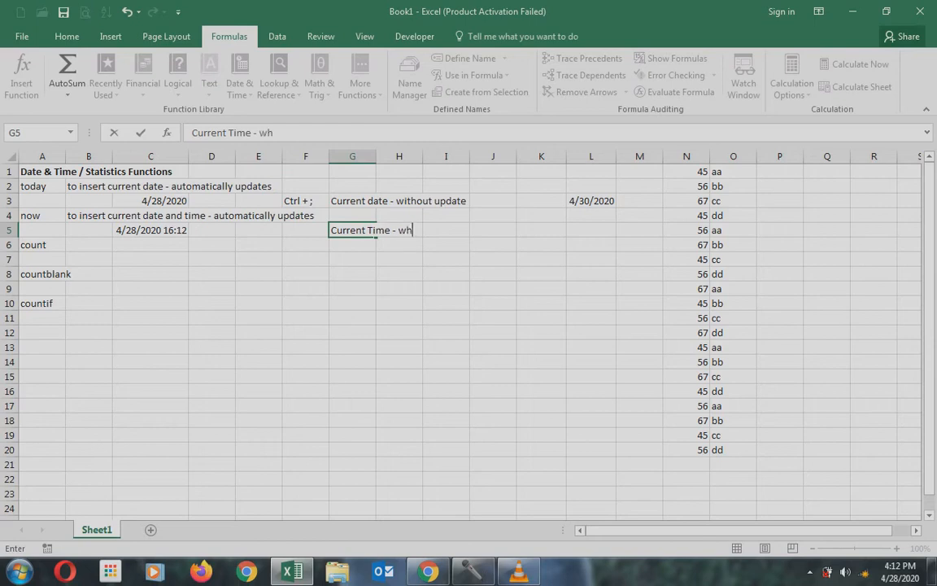
key(BackSpace)
key(BackSpace)
key(BackSpace)
text(ithout update)
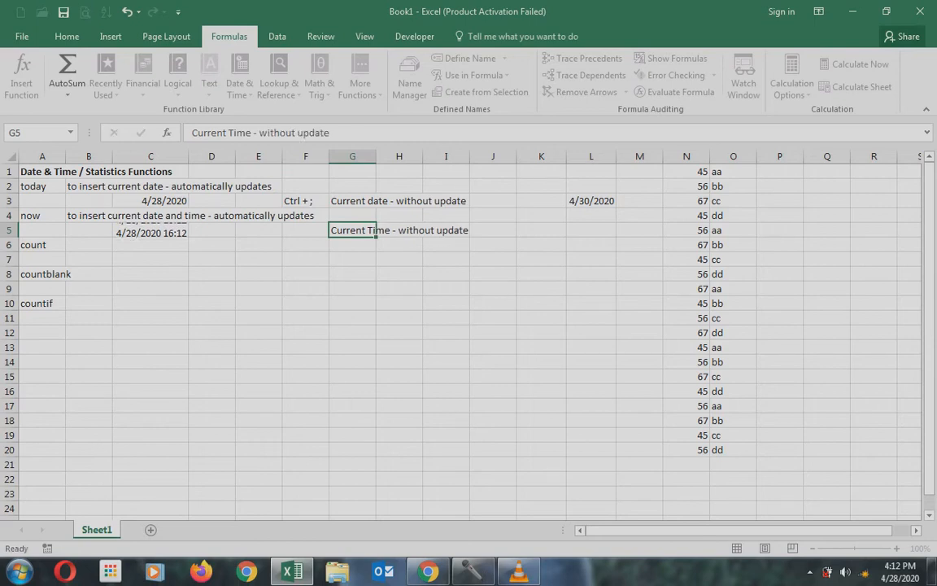
key(Return)
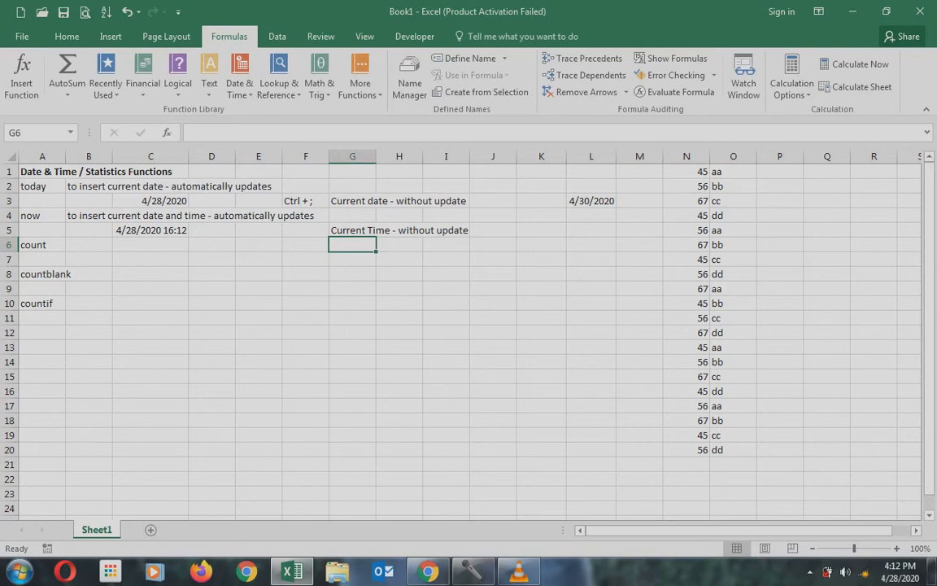
Step: Enter the shortcut note "Ctrl + Shift + :" in cell F5 and fit column F's width to its contents
key(Left)
key(Up)
text(Ctrl + Shift +)
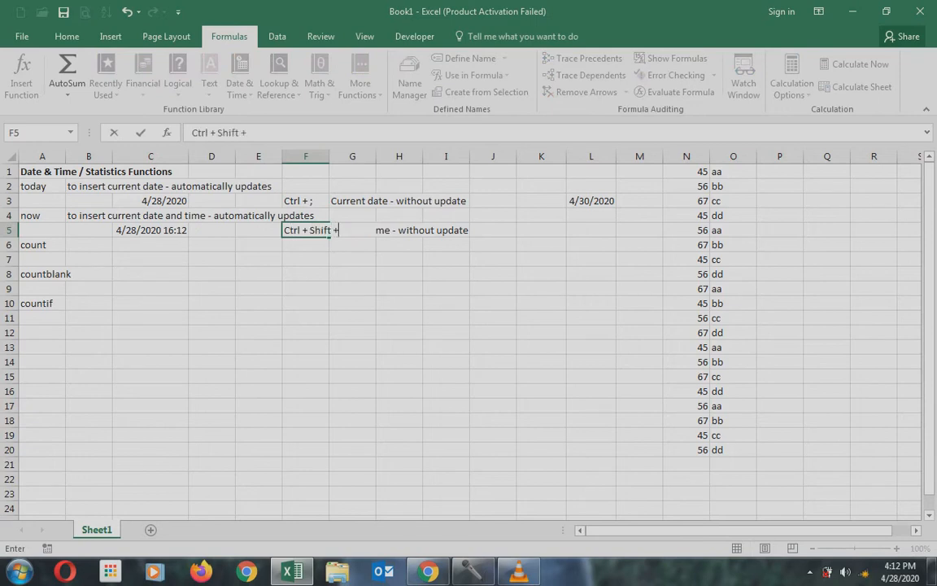
text( ;)
key(BackSpace)
text(:)
key(Return)
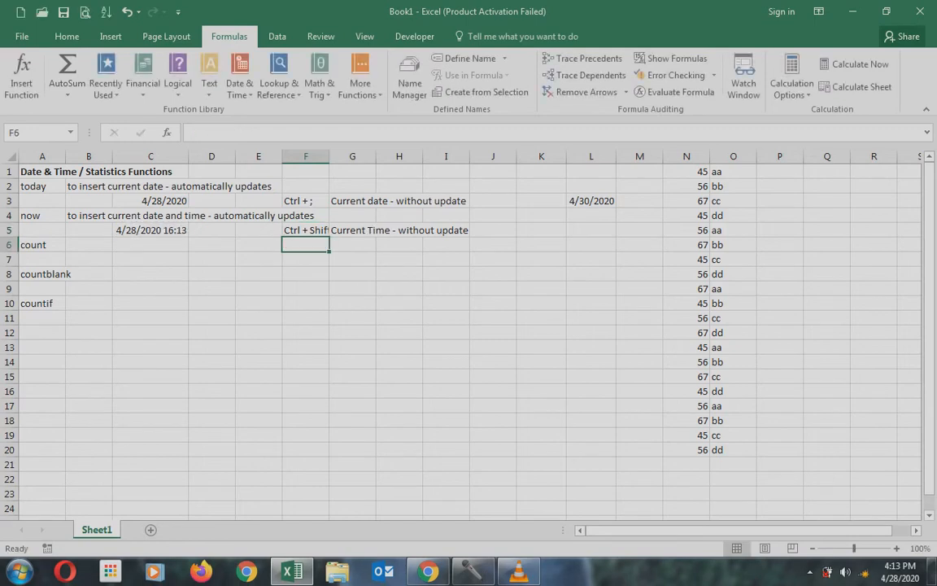
double_click(329, 156)
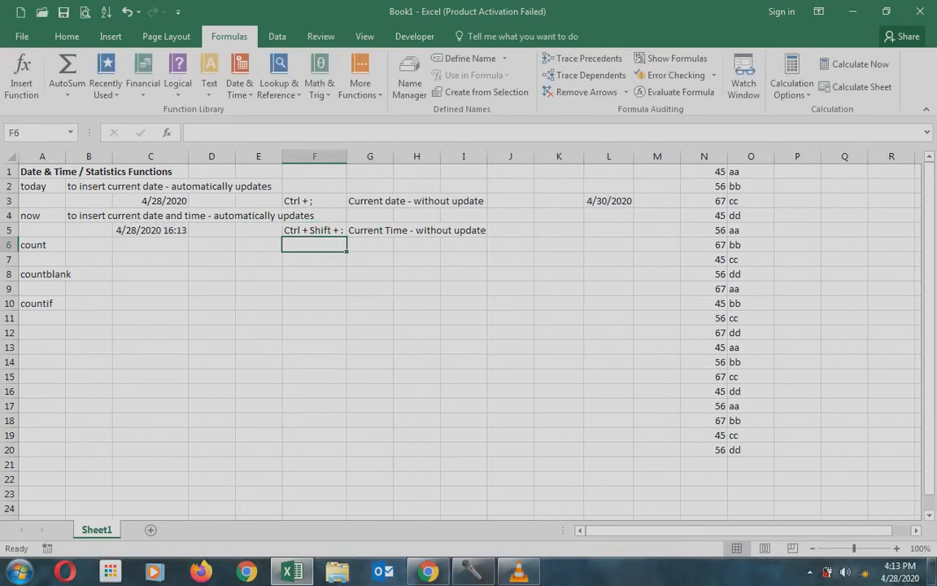
Step: Insert the current time as a static, non-updating value in cell L5
key(Up)
key(Right)
key(Right)
key(Right)
key(Right)
key(Right)
key(Right)
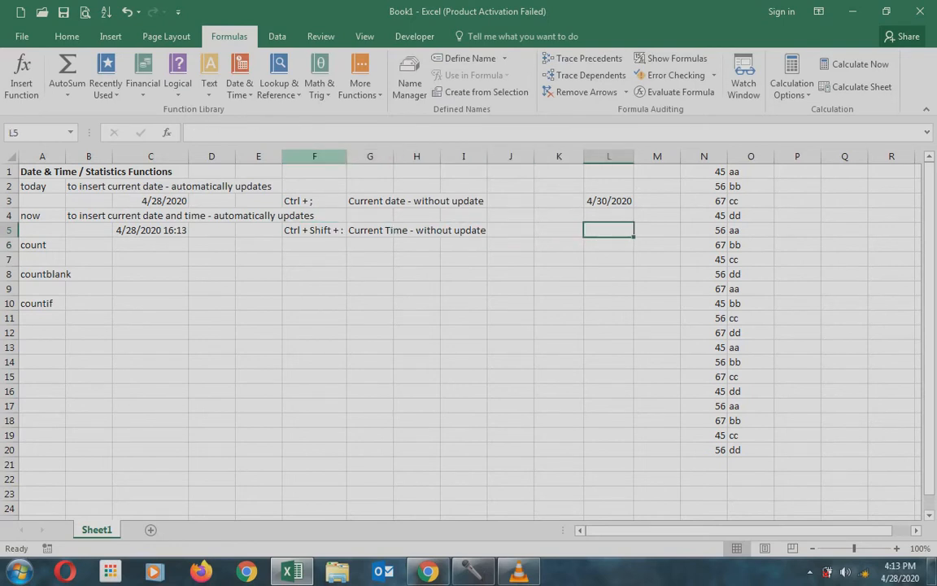
key(ctrl+shift+semicolon)
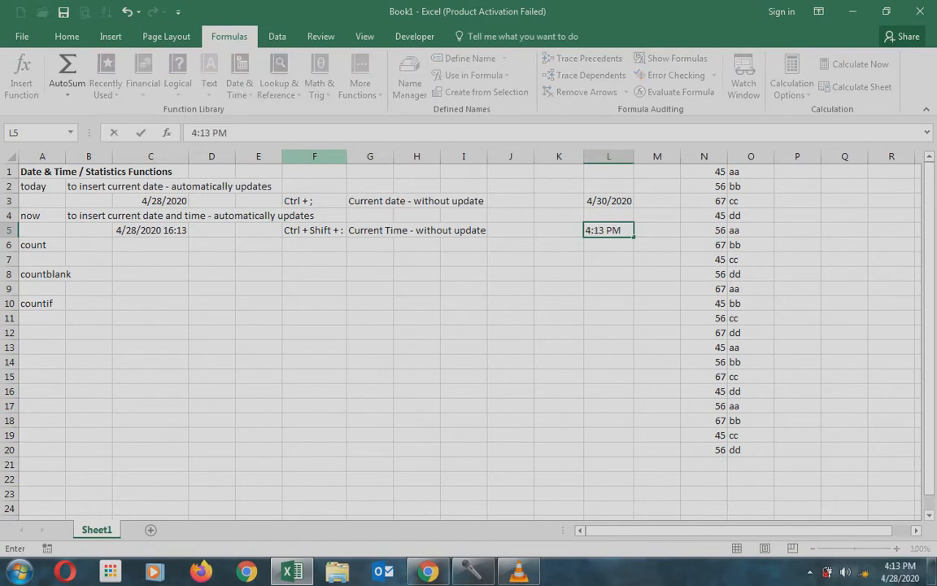
key(Return)
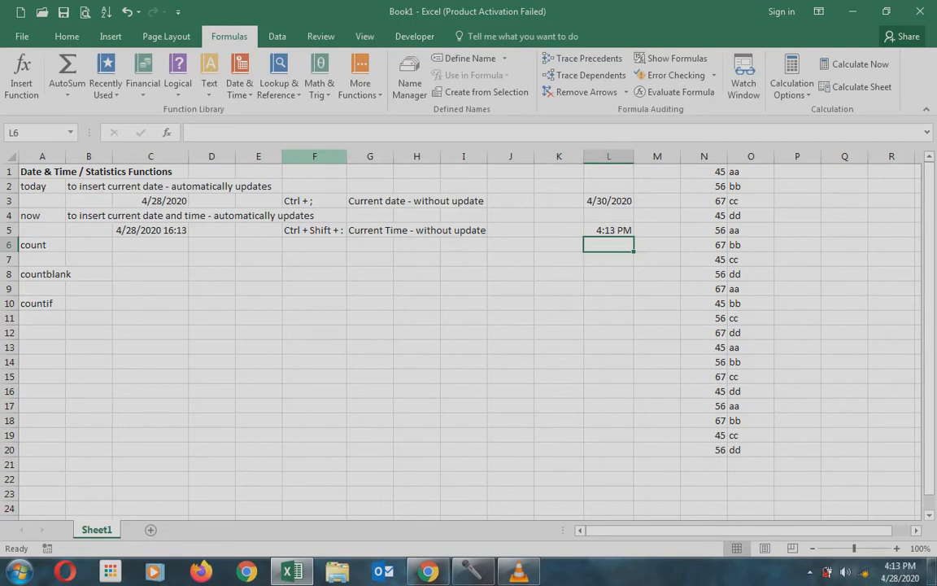
Step: Enter the description "count only numbers" in cell B6, beside the count label
key(Left)
key(ctrl+Left)
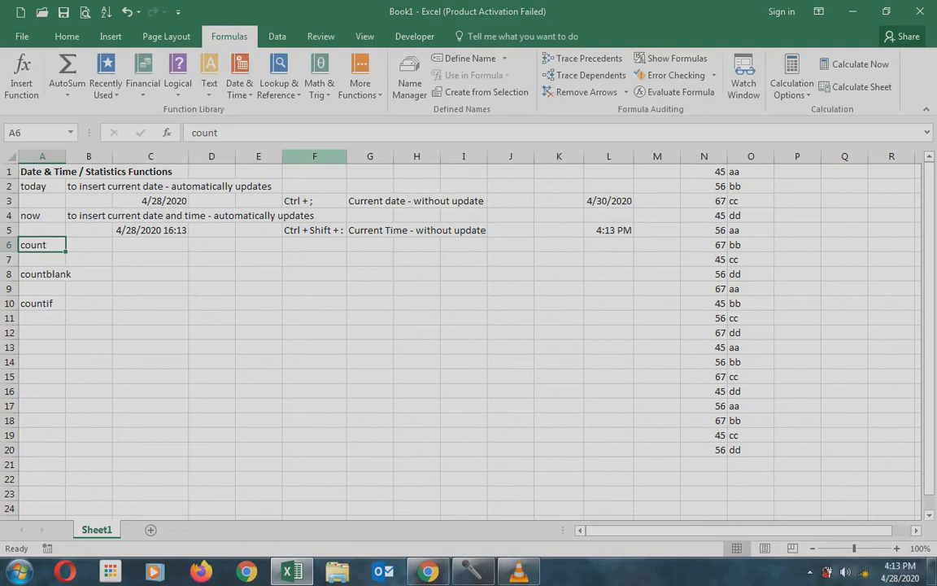
key(Right)
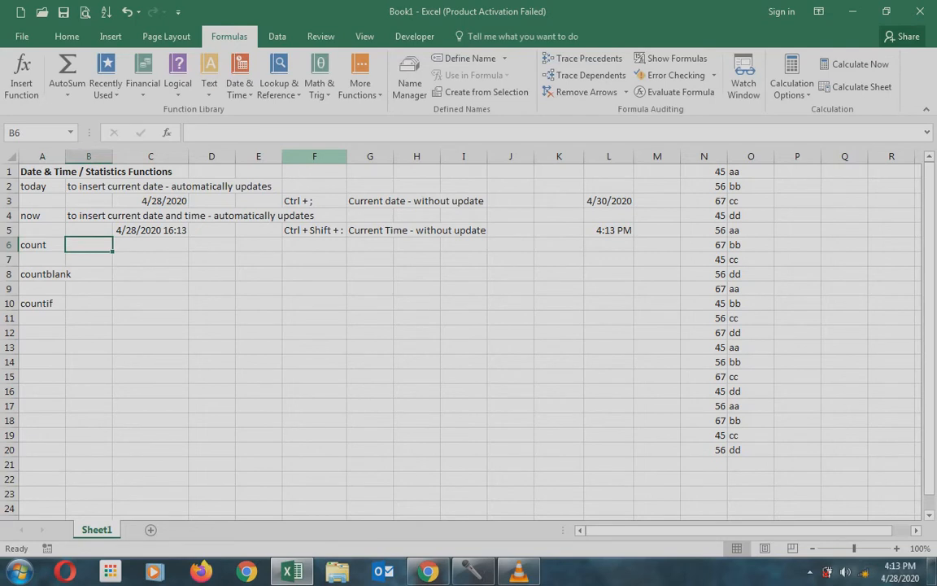
text(count only numbers)
key(Return)
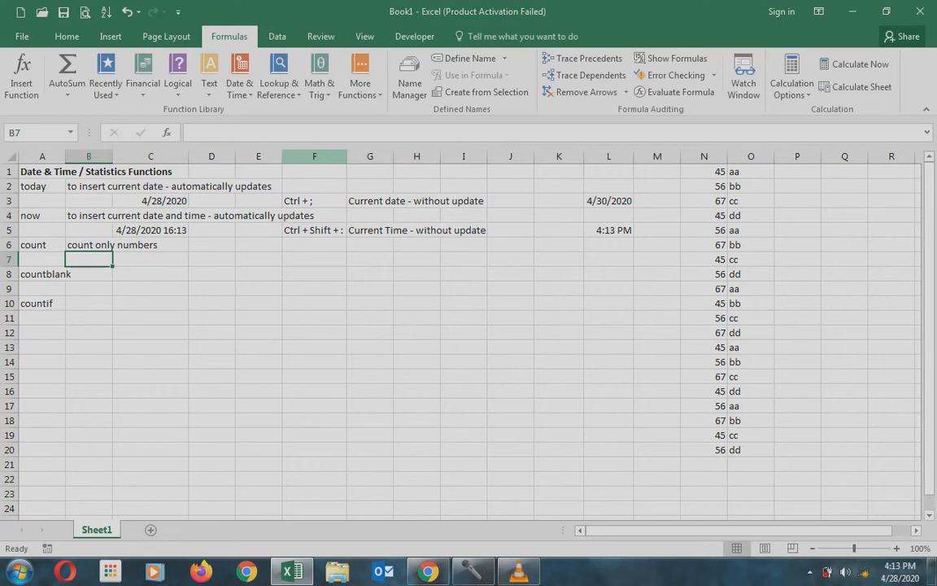
Step: Examine the sample data by selecting the numbers in N1:N20 and the text entries in O1:O20
key(Up)
key(Right)
key(Right)
key(Right)
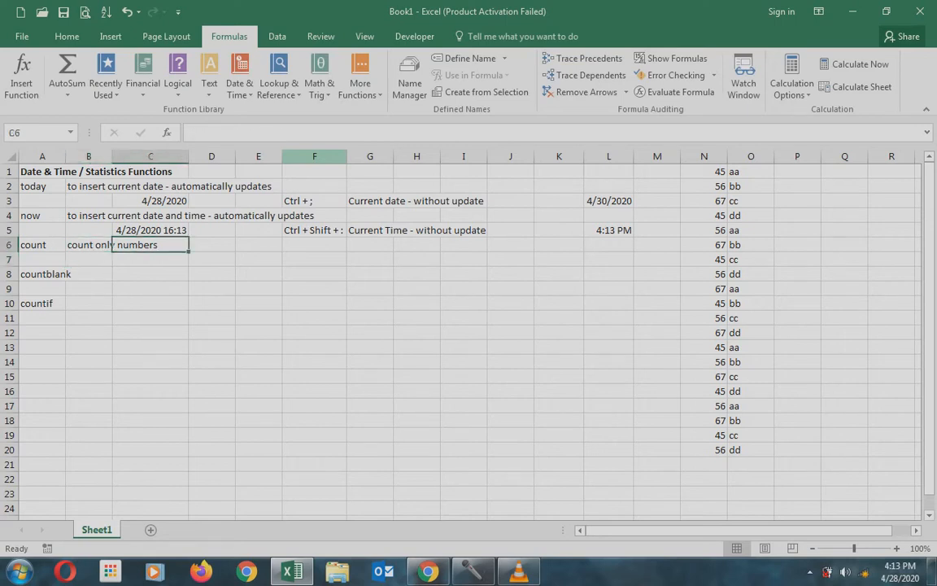
key(Right)
key(Right)
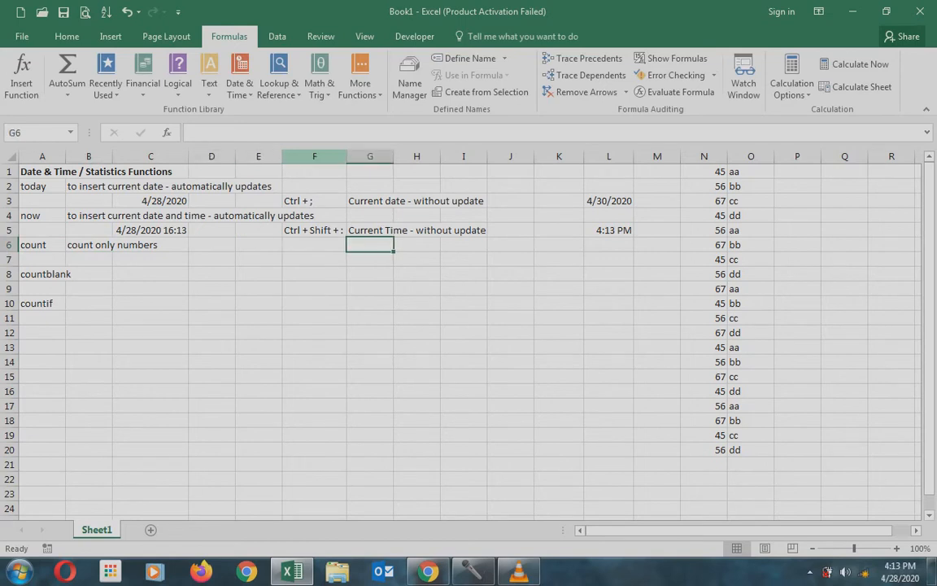
key(Right)
key(Right)
key(Right)
key(Right)
key(Right)
key(Right)
key(Right)
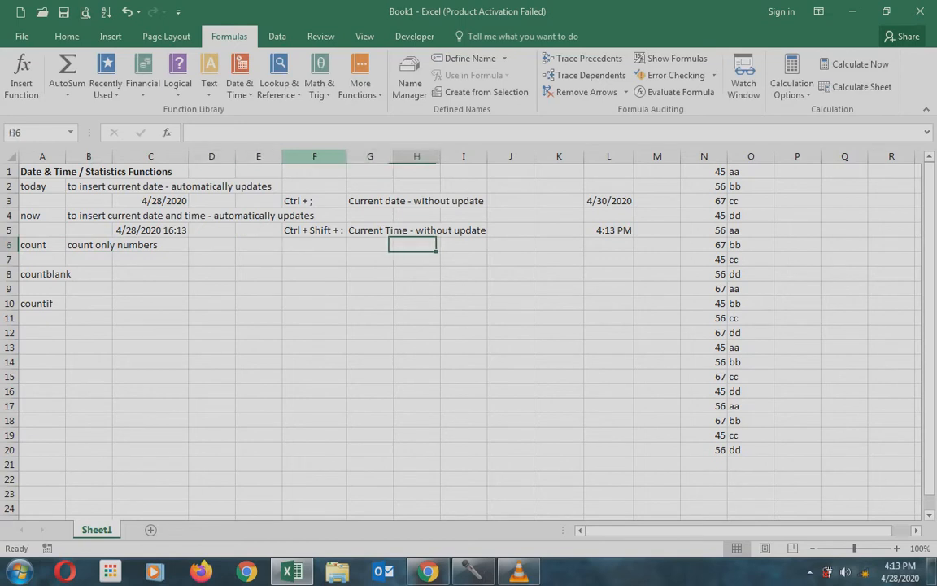
key(Up)
key(ctrl+Up)
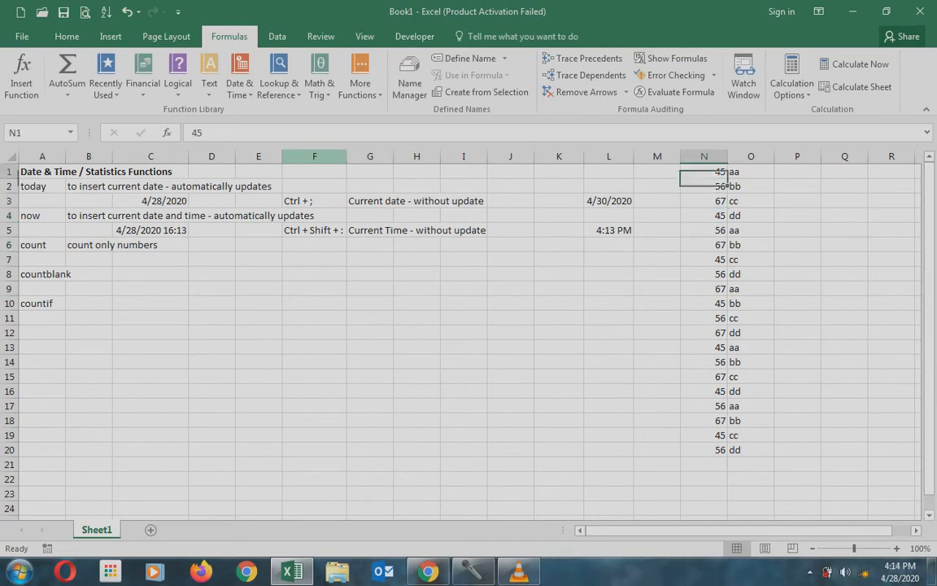
key(ctrl+shift+Down)
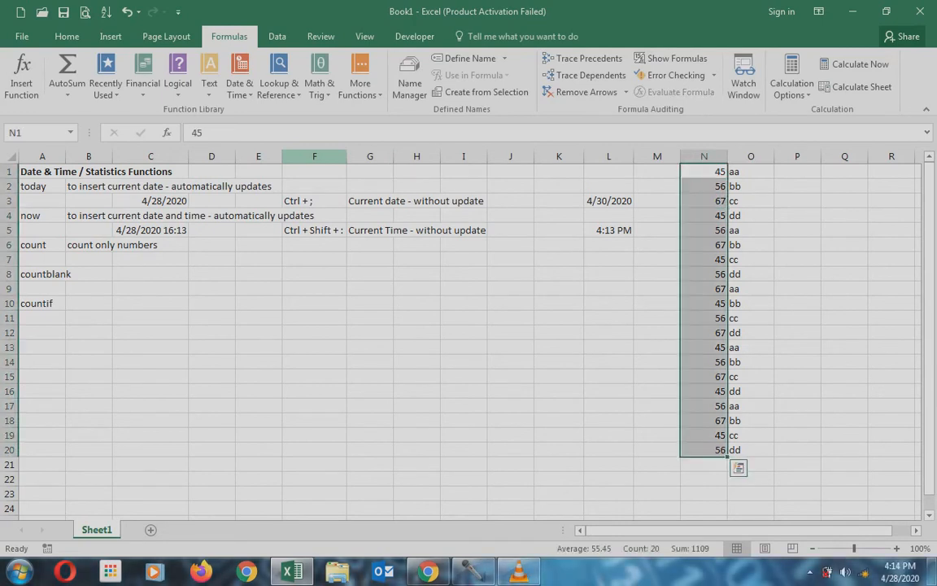
key(Right)
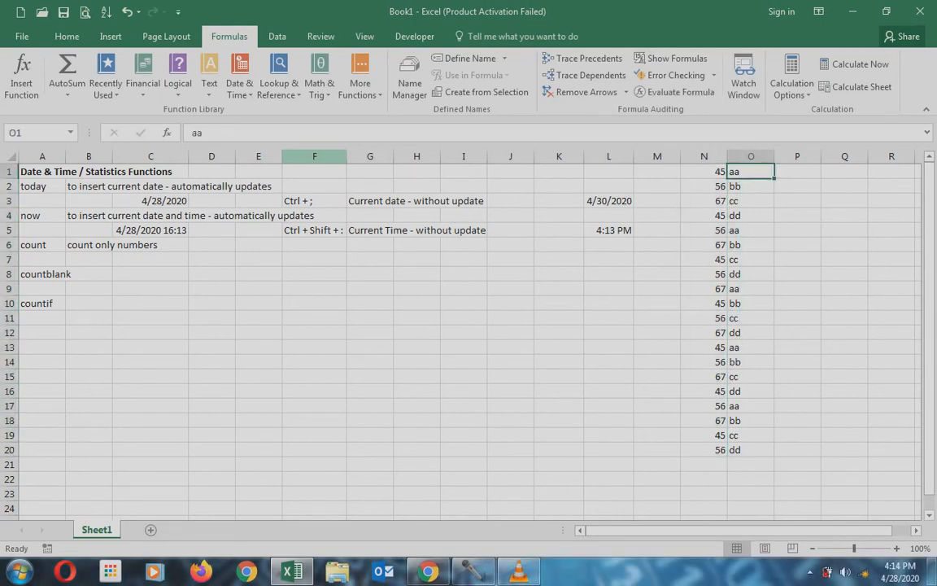
key(ctrl+shift+Down)
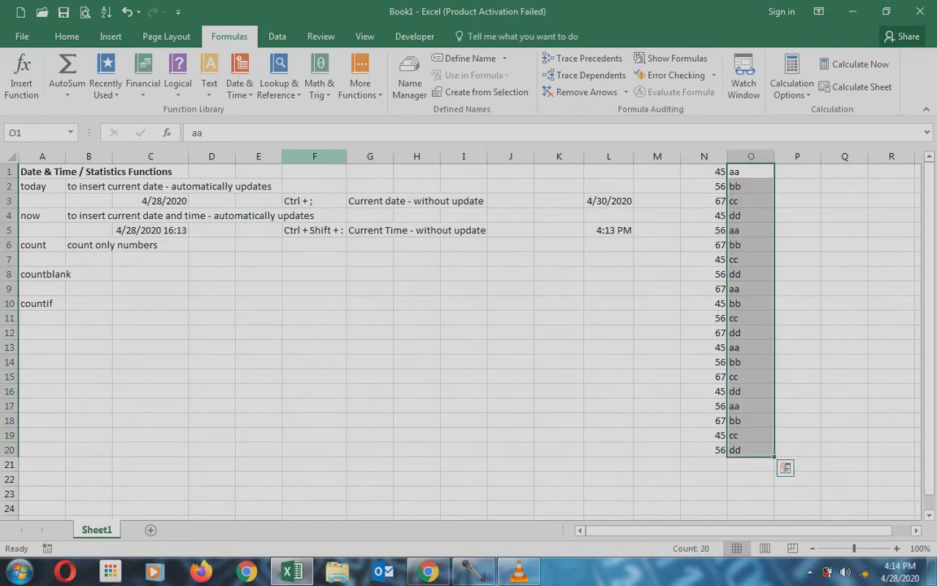
Step: Enter the formula =COUNT(N1:N20) in cell D7, below the count description
key(Left)
key(Left)
key(Left)
key(Left)
key(Left)
key(Left)
key(Left)
key(Left)
key(Left)
key(Left)
key(Left)
key(Left)
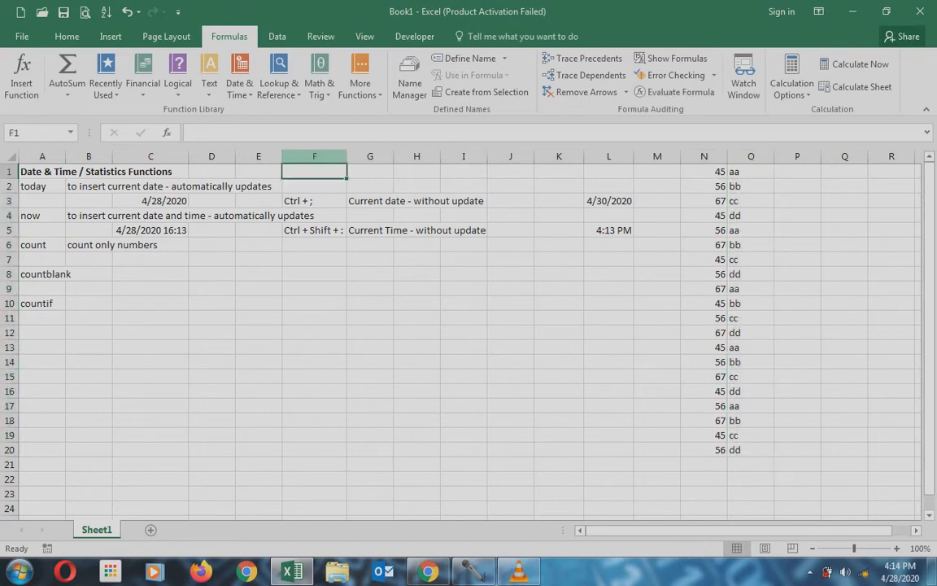
key(Down)
key(Down)
key(Down)
key(Down)
key(Down)
key(Down)
key(Right)
key(Right)
key(Right)
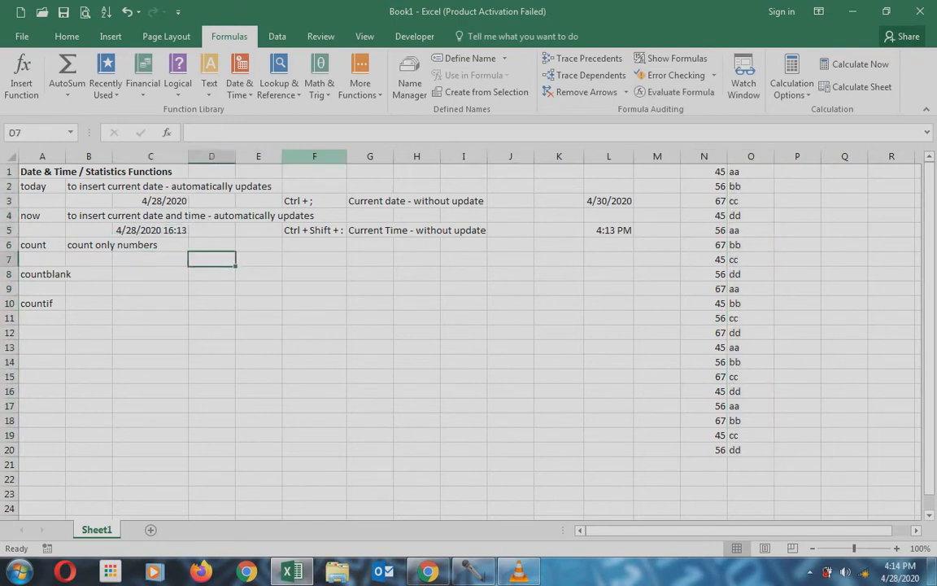
key(Left)
key(Left)
text(=cou)
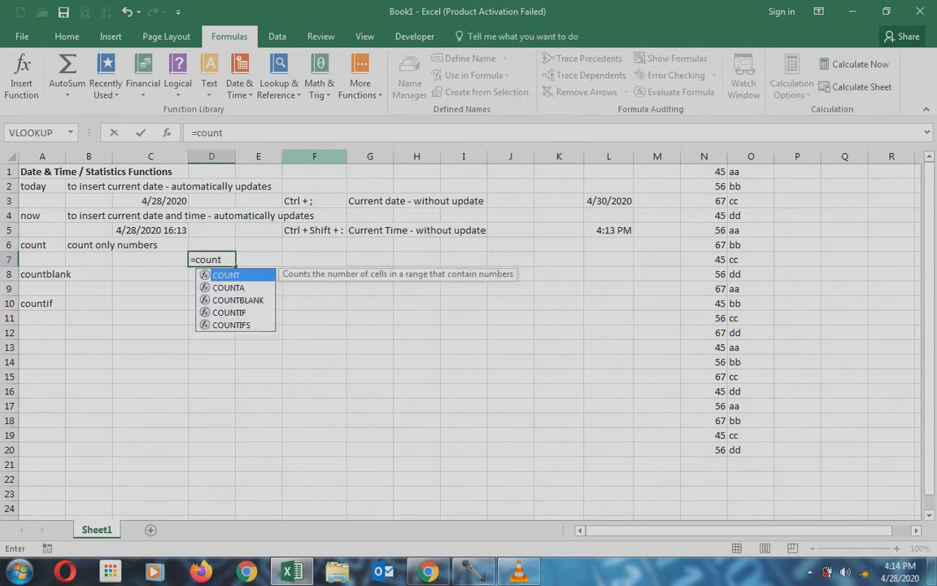
text(()
click(701, 172)
text(:)
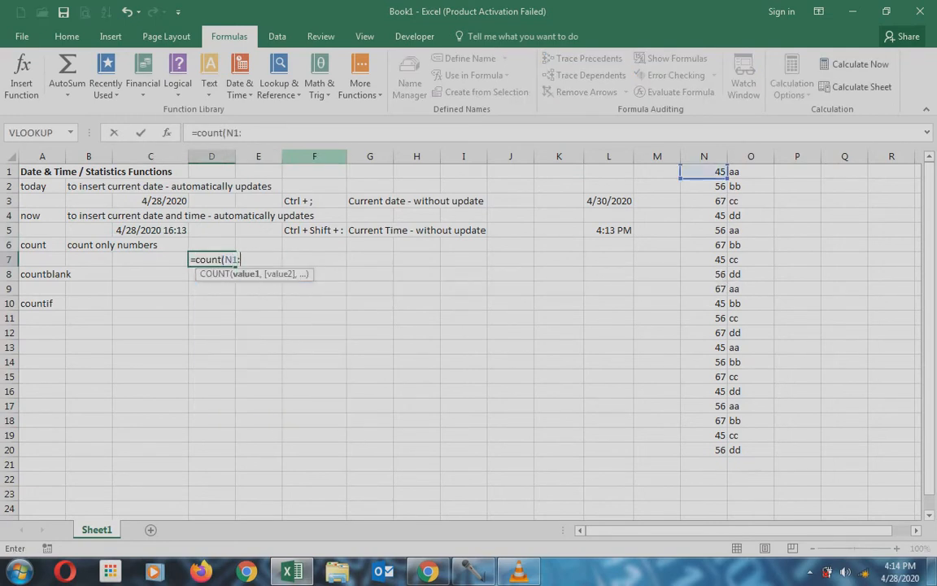
text(N20))
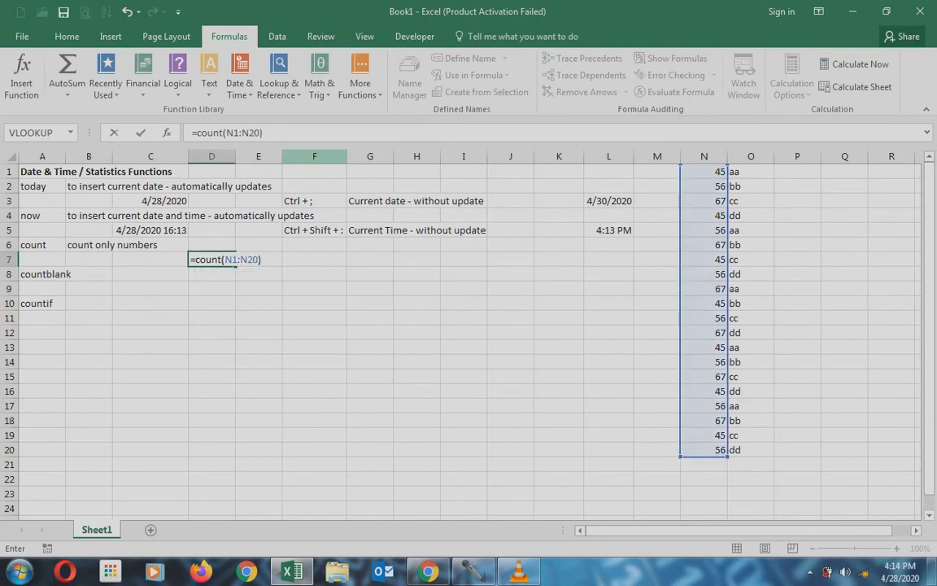
key(Return)
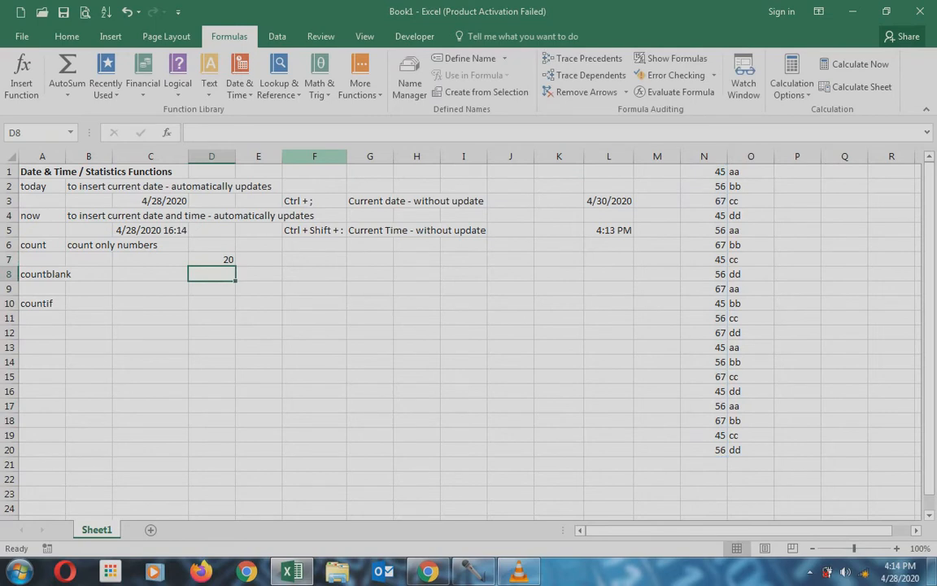
Step: Enter the formula =COUNT(O1:O20) in cell E7, beside the count of column N
key(Up)
key(Right)
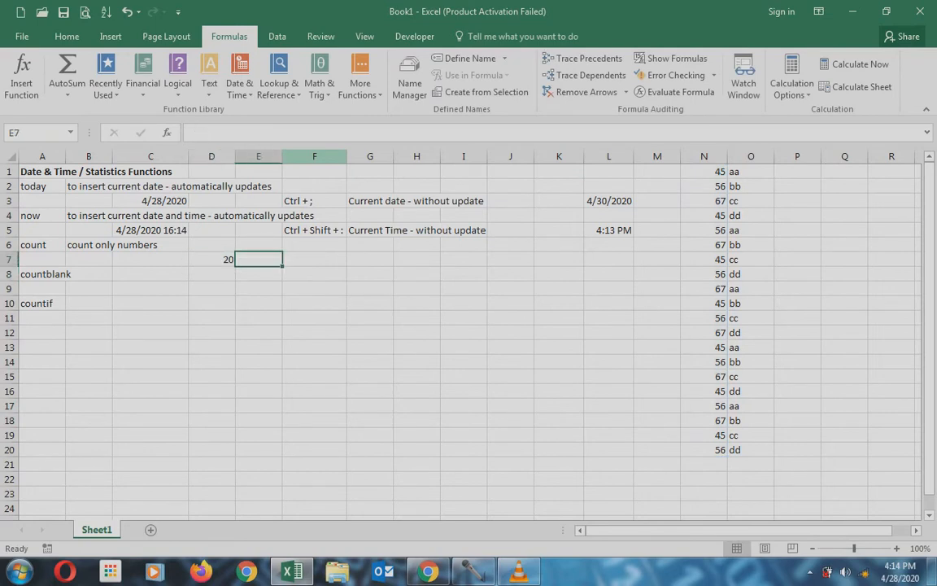
text(=co)
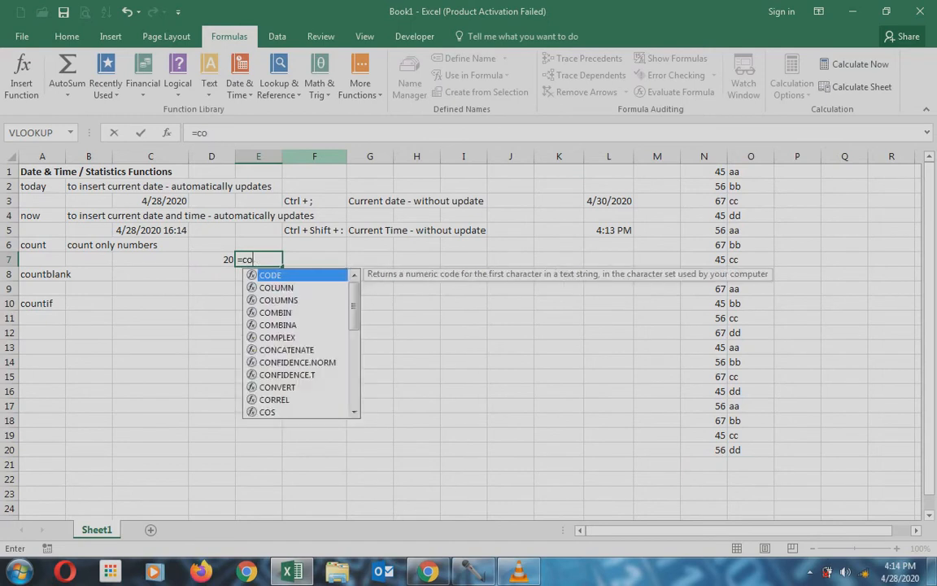
text(unt()
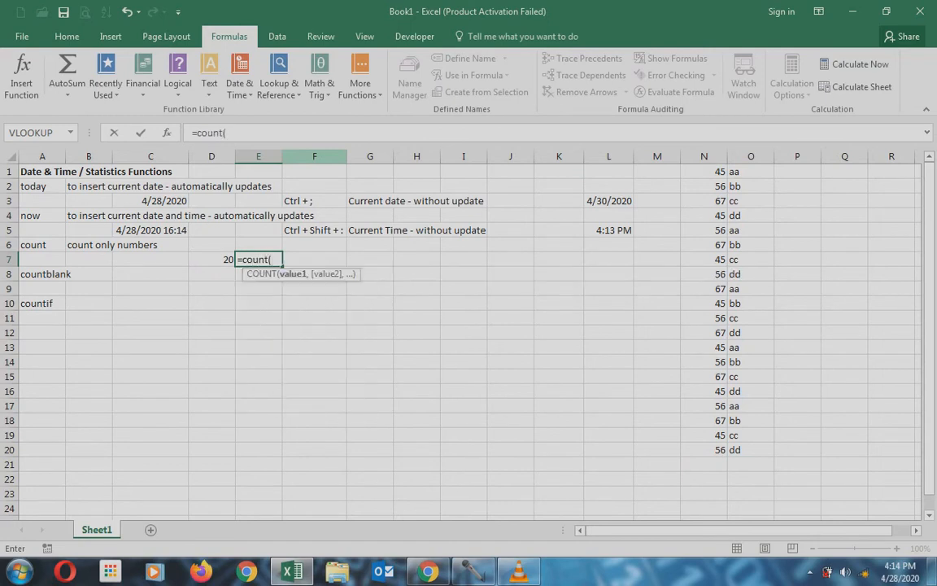
text(O1:)
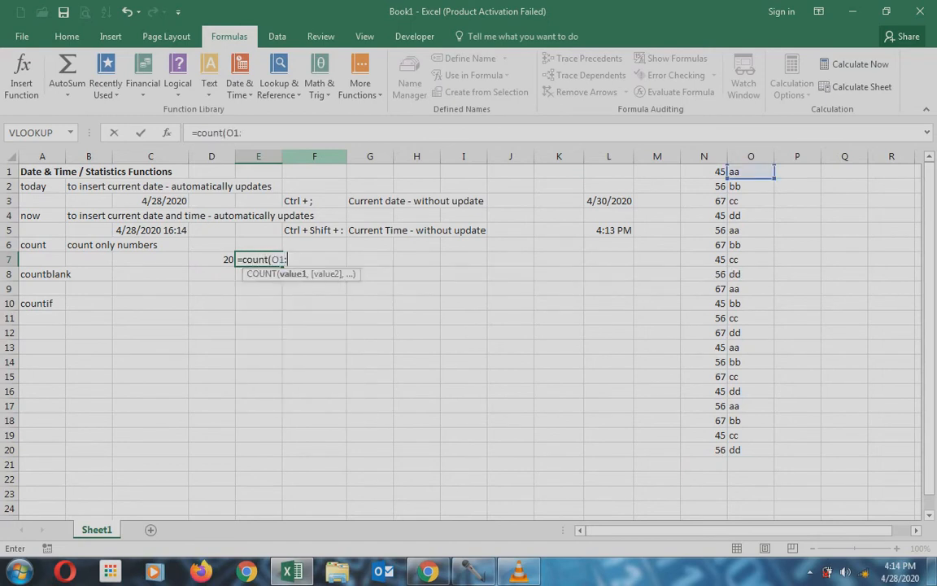
text(O20))
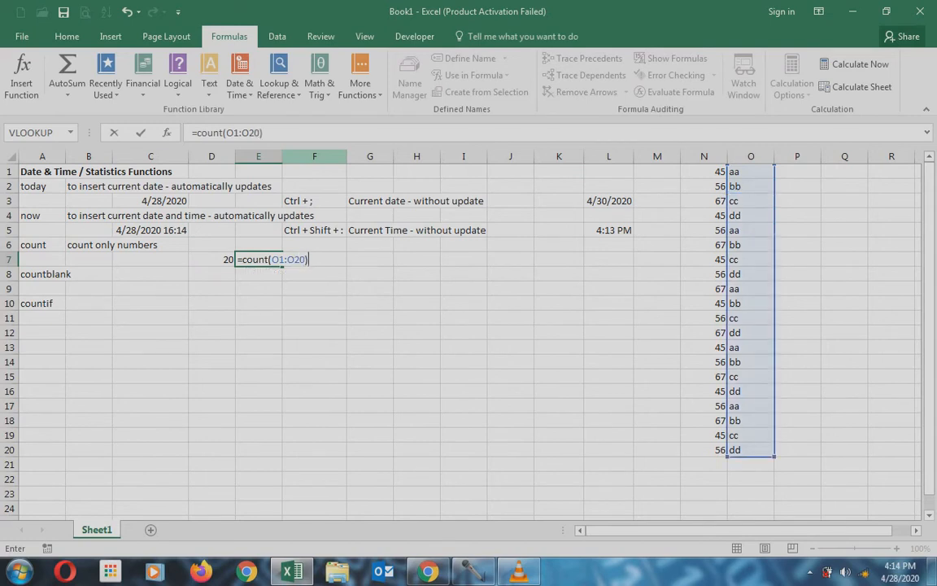
key(ctrl+Return)
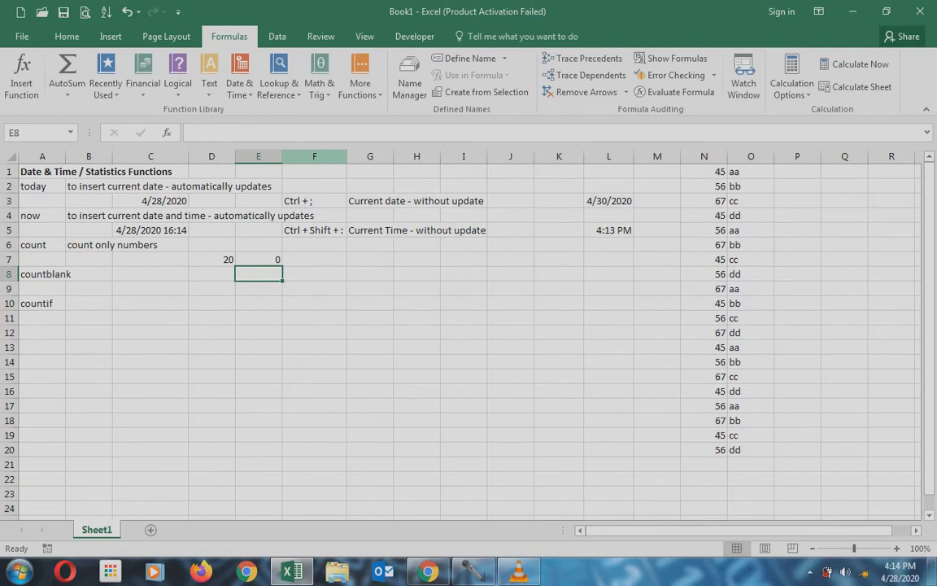
Step: Clear the number and text in cells N4:O4 of the sample data
key(Right)
key(Right)
key(Right)
key(Right)
key(Right)
key(Right)
key(Right)
key(Right)
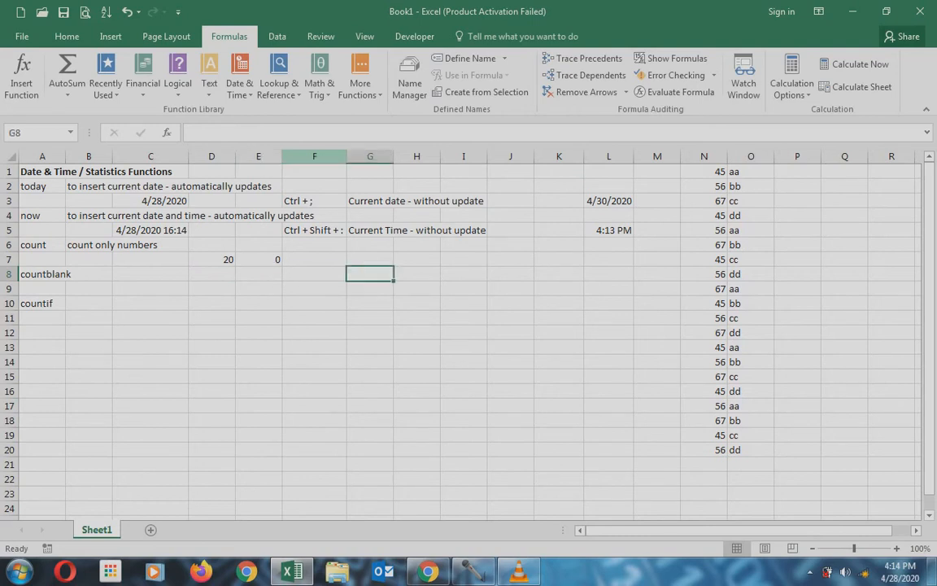
key(Up)
key(Up)
key(Up)
key(Up)
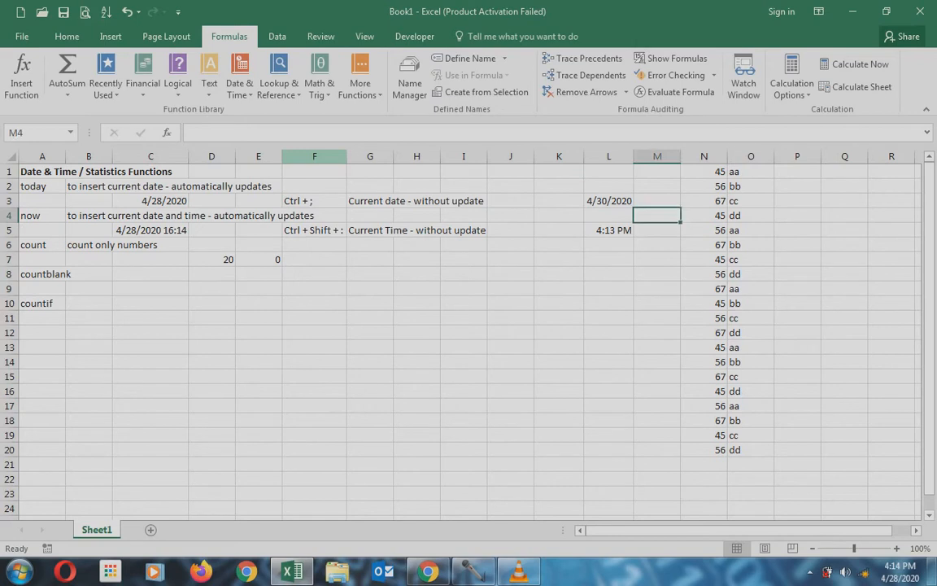
key(Right)
key(Right)
key(shift+Left)
key(Delete)
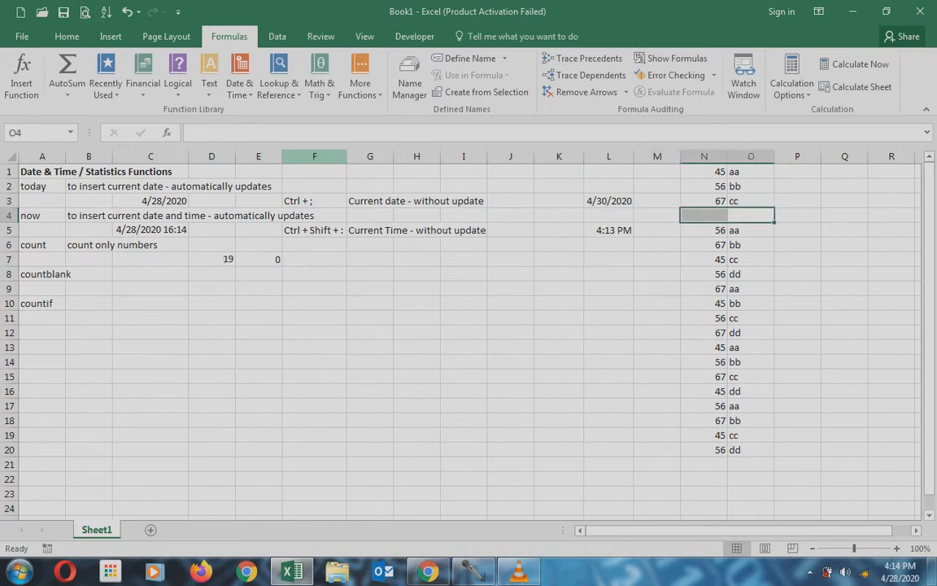
Step: Clear the contents of cells N10:O10 in the sample data
key(Down)
key(Down)
key(Down)
key(Down)
key(Down)
key(Down)
key(shift+Left)
key(Delete)
Step: Clear the contents of cells N18:O18 near the end of the sample data
key(Down)
key(Down)
key(Down)
key(Down)
key(Down)
key(Down)
key(Down)
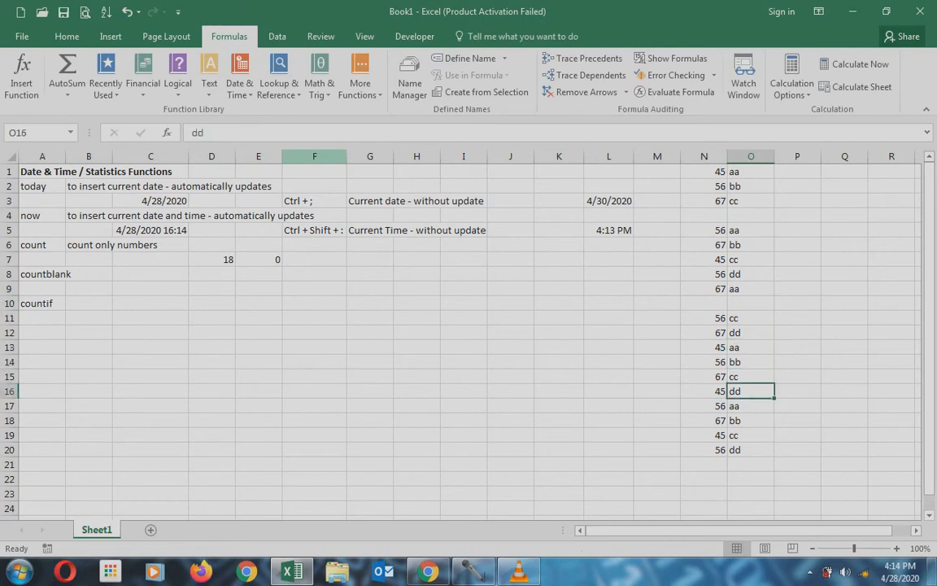
key(Up)
key(Down)
key(Down)
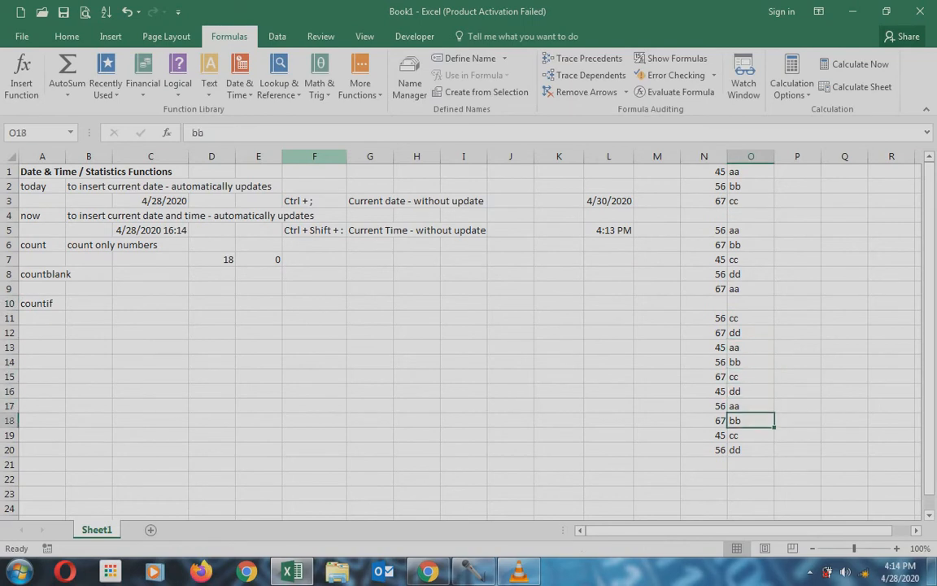
key(shift+Left)
key(Delete)
Step: Check the COUNT formula and its result for column N in cell D7
key(Left)
key(Left)
key(Left)
key(Left)
key(Left)
key(Left)
key(Left)
key(Left)
key(Left)
key(Left)
key(Left)
key(Left)
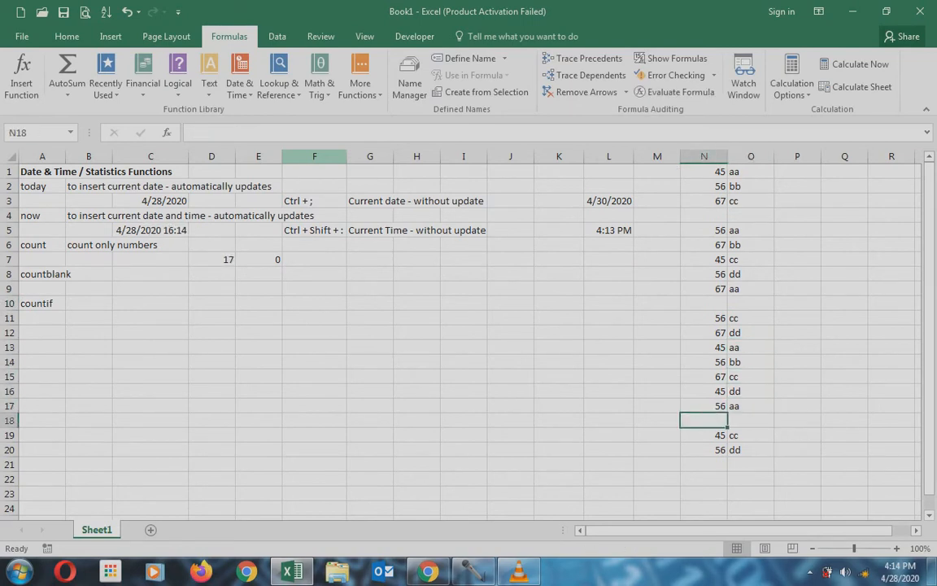
key(Up)
key(Up)
key(Up)
key(Up)
key(Up)
key(Up)
key(Up)
key(Up)
key(Up)
key(Up)
key(Up)
key(Up)
key(Right)
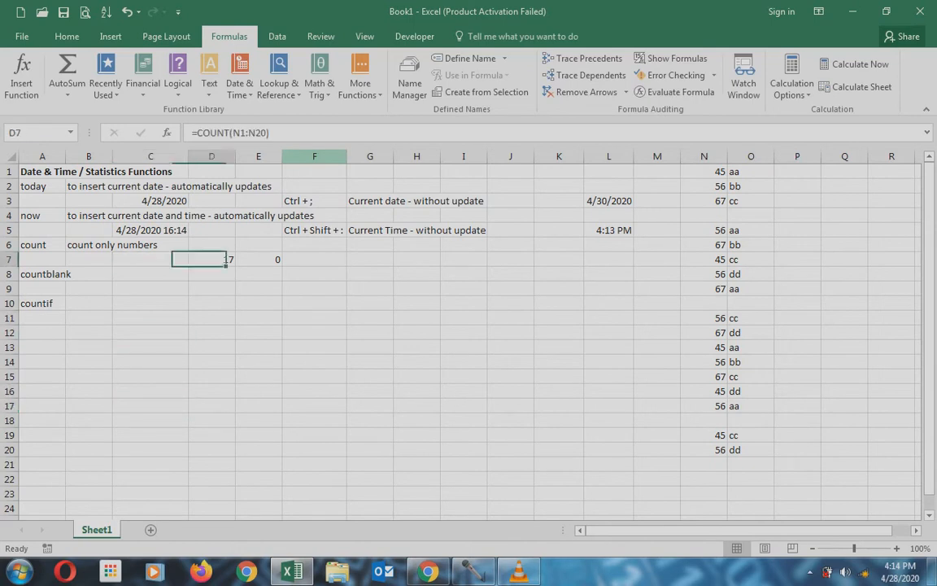
Step: Enter the number 11 in the blank cell O4 among the text entries
key(Right)
key(Right)
key(Right)
key(Right)
key(Right)
key(Right)
key(Right)
key(Right)
key(Right)
key(Right)
key(Up)
key(Up)
key(Up)
key(Right)
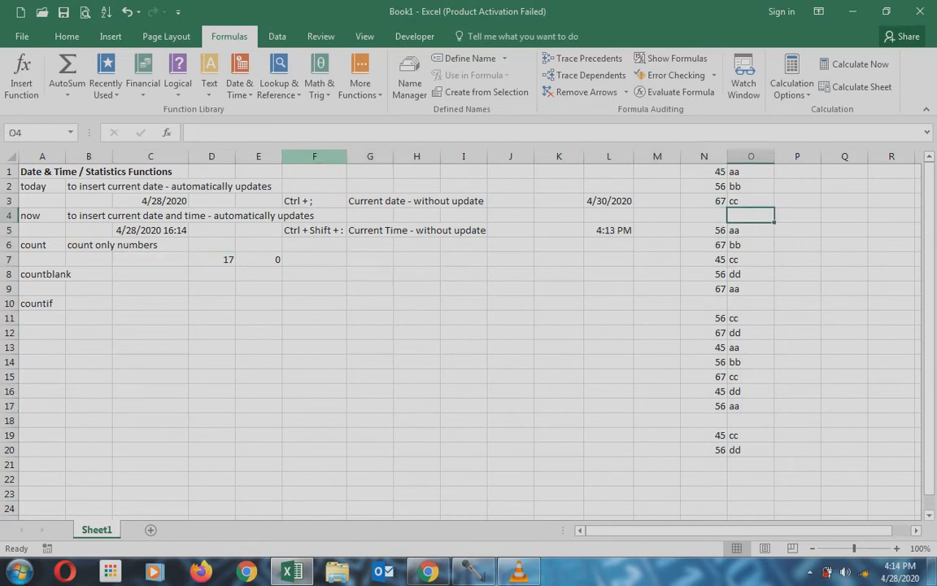
text(aa)
key(BackSpace)
key(BackSpace)
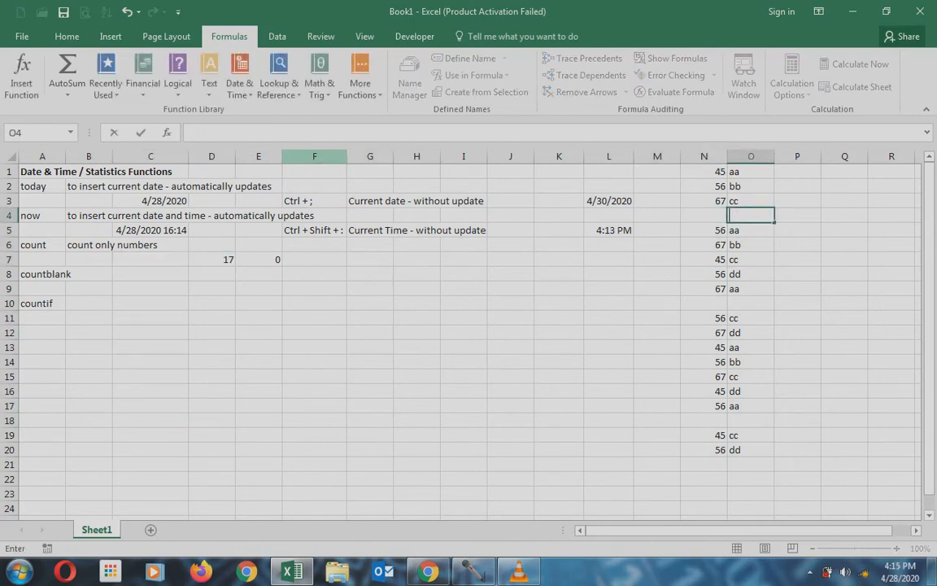
text(11)
key(ctrl+Return)
Step: Enter the number 22 in the blank cell O10 of the text column
key(Down)
key(Down)
key(Down)
key(Down)
key(Down)
key(Down)
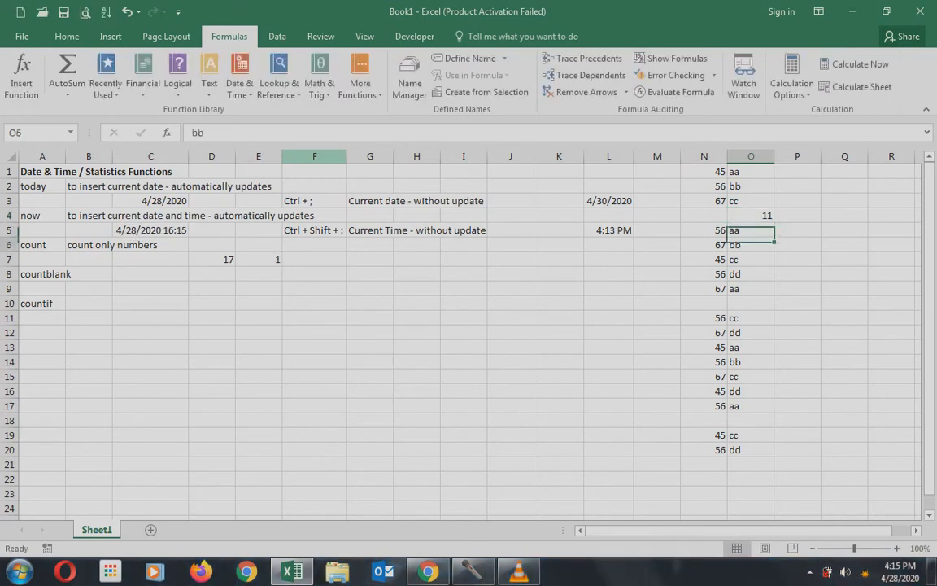
text(22)
key(Return)
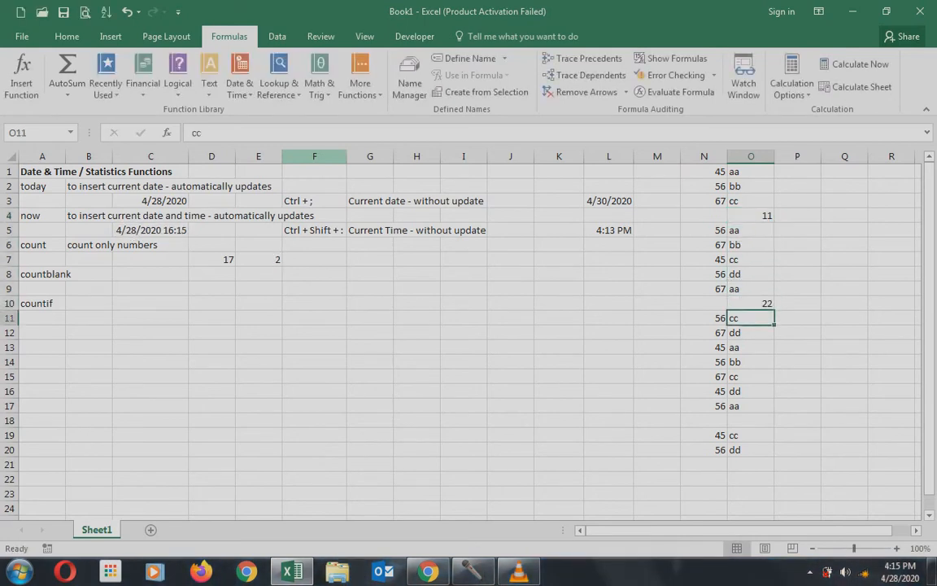
Step: Review the COUNT results in cells D7 and E7 against the edited sample data
key(Left)
key(Left)
key(Left)
key(Left)
key(Left)
key(Left)
key(Left)
key(Left)
key(Left)
key(Left)
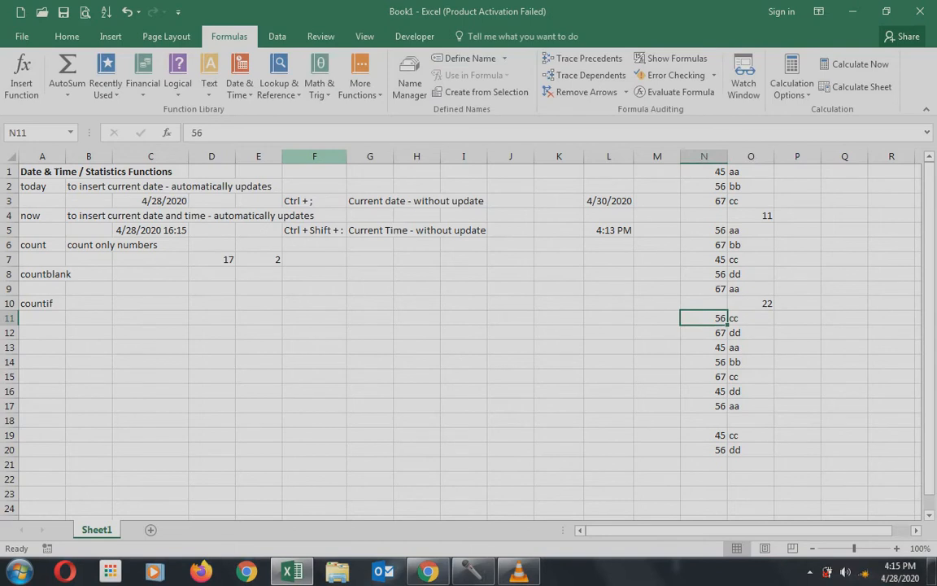
key(Up)
key(Up)
key(Up)
key(Up)
key(Up)
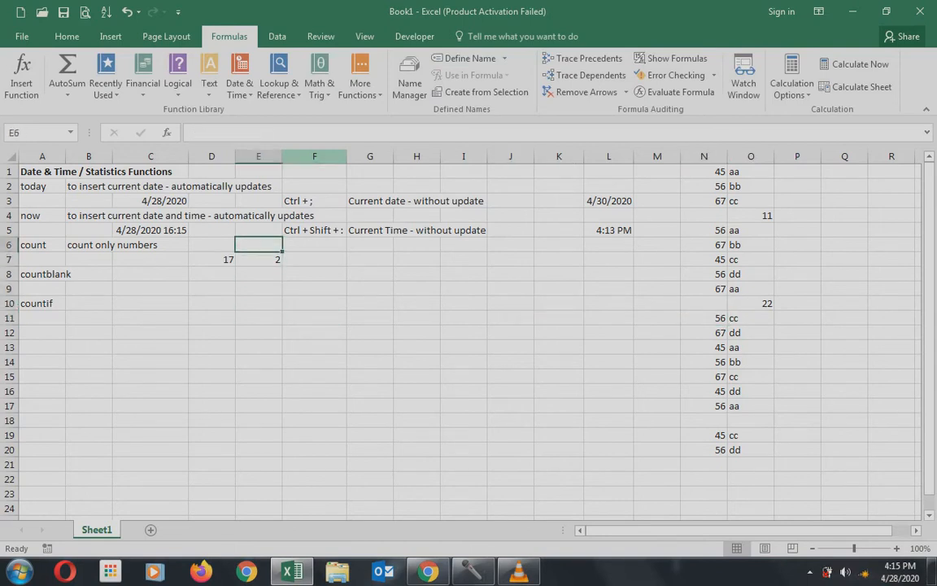
key(Down)
key(Left)
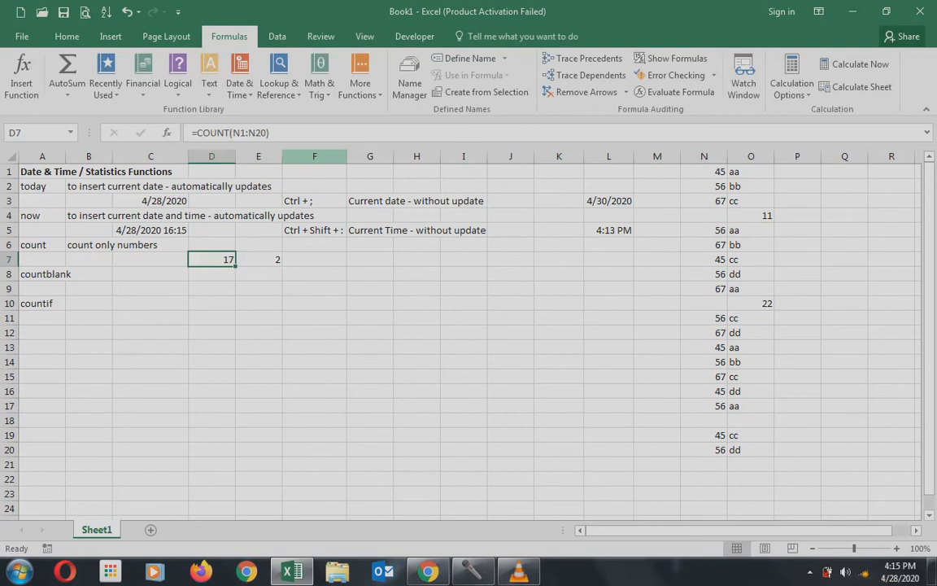
Step: Enter the description "count only blank cells" in B8 beside the countblank label
key(Left)
key(Left)
key(Left)
key(Down)
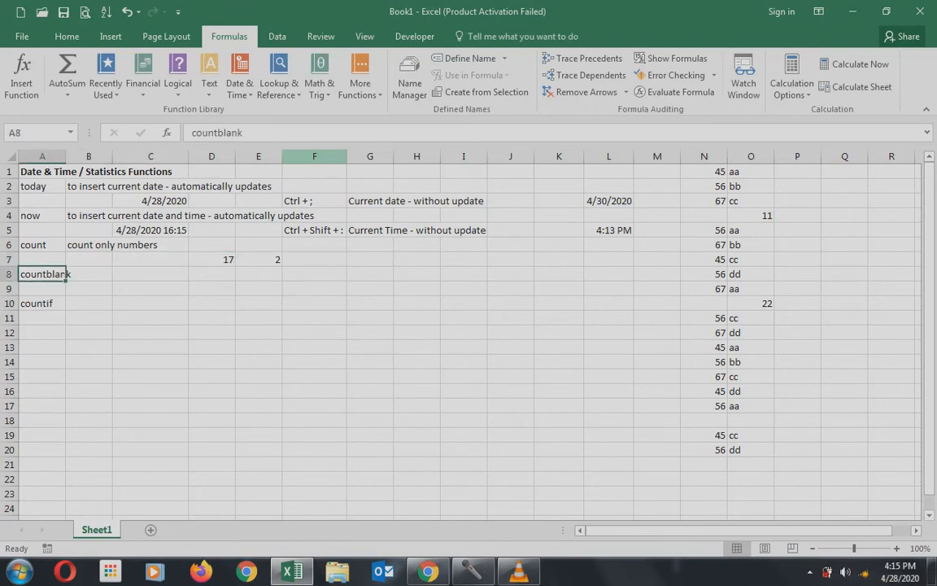
key(Right)
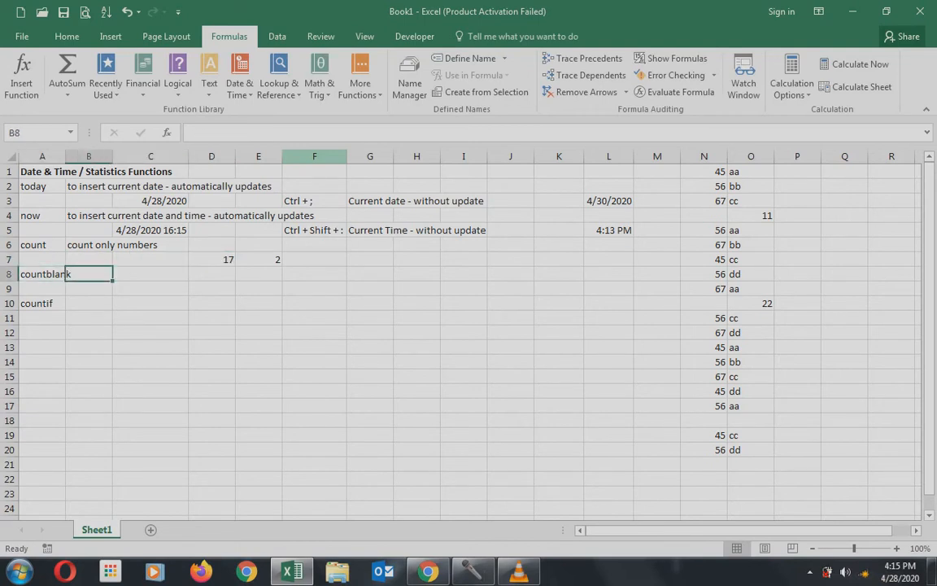
text(count)
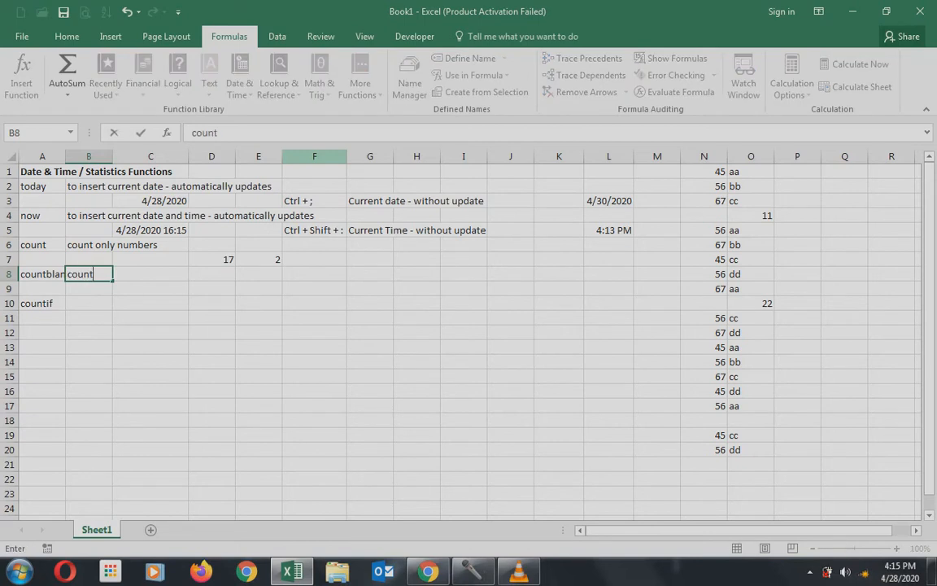
text( only blankc)
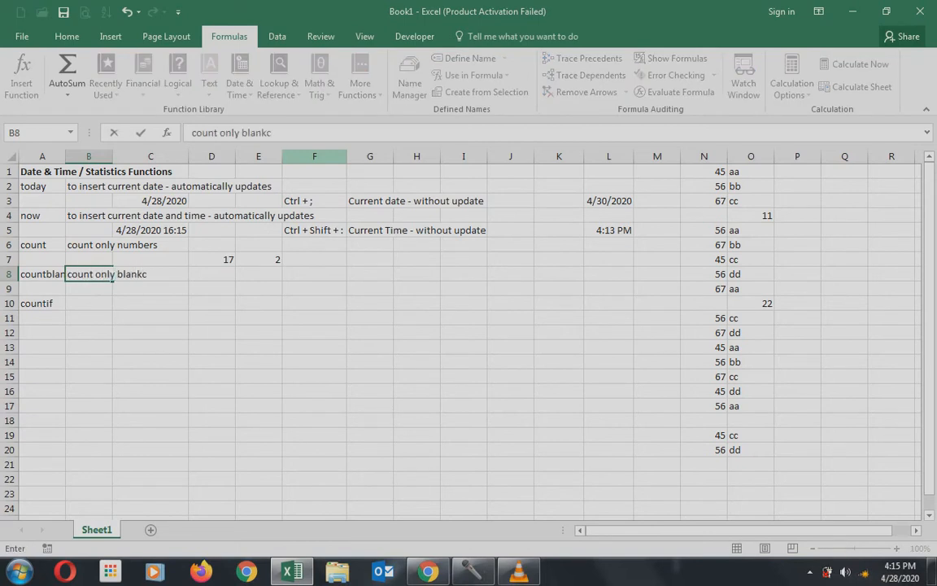
key(BackSpace)
text(cells)
key(Return)
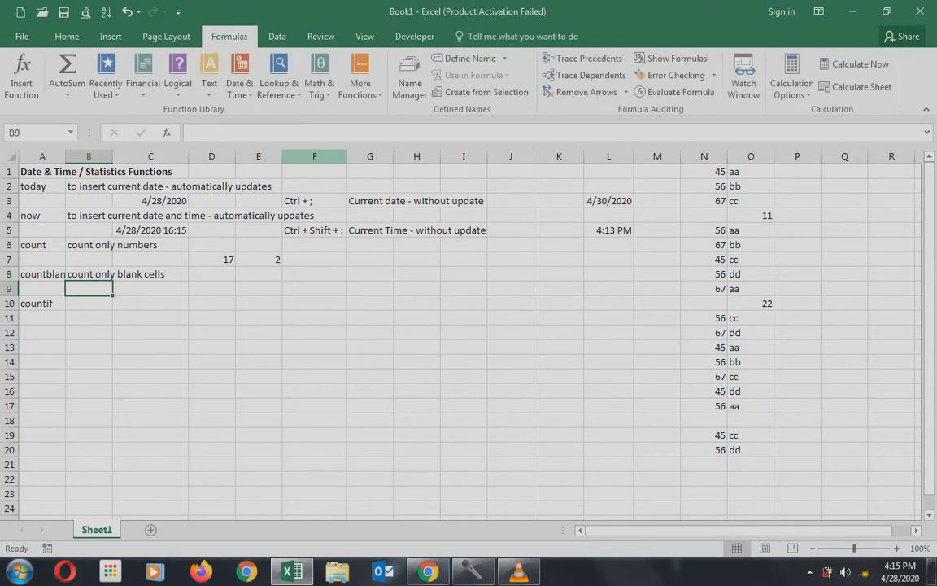
Step: Enter a COUNTBLANK formula in D8 for the number column range N1:N20
key(Up)
key(Right)
key(Right)
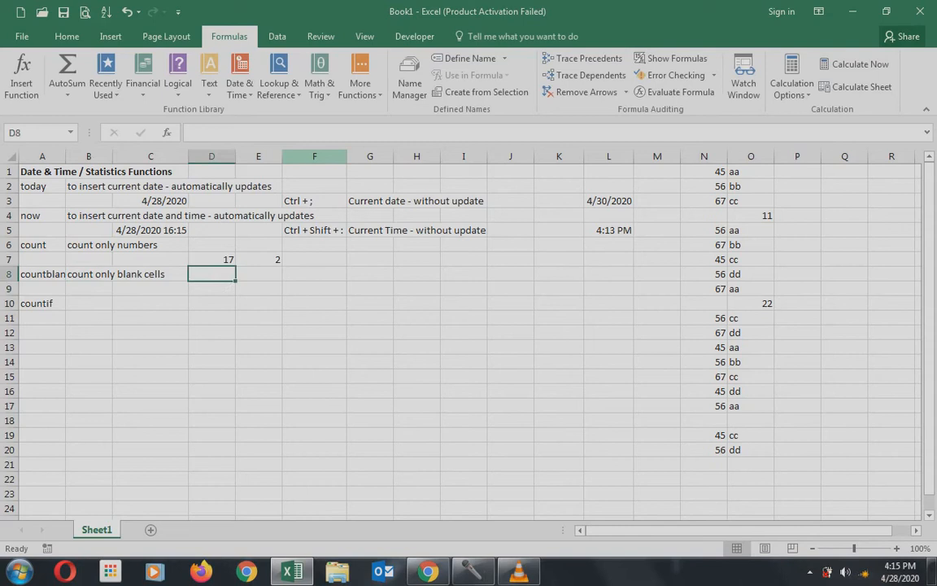
text(=count)
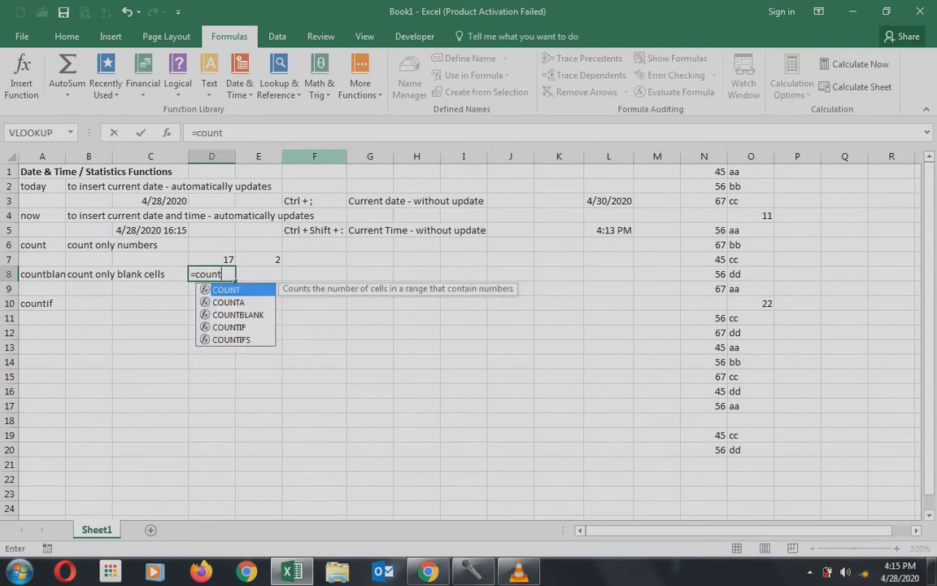
key(Down)
key(Down)
key(Tab)
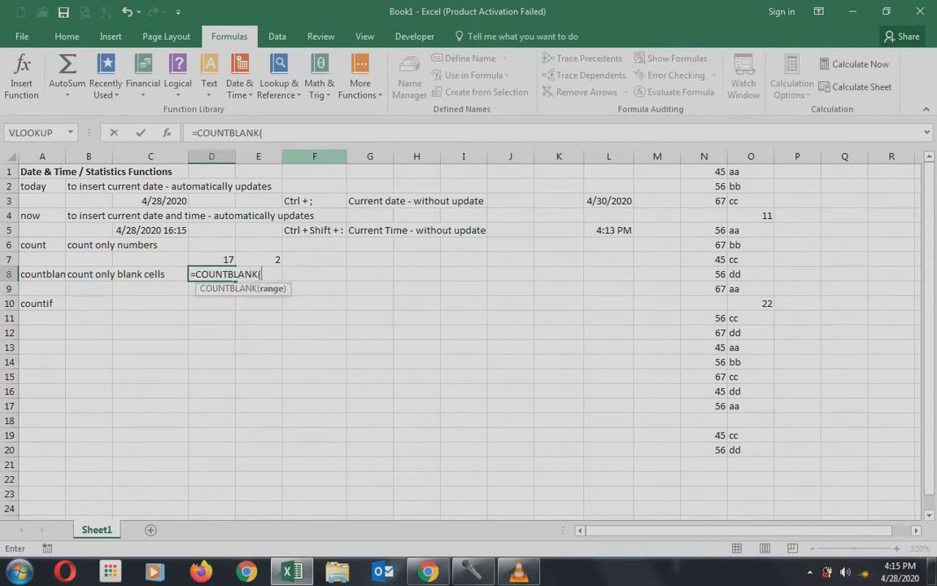
text(N1)
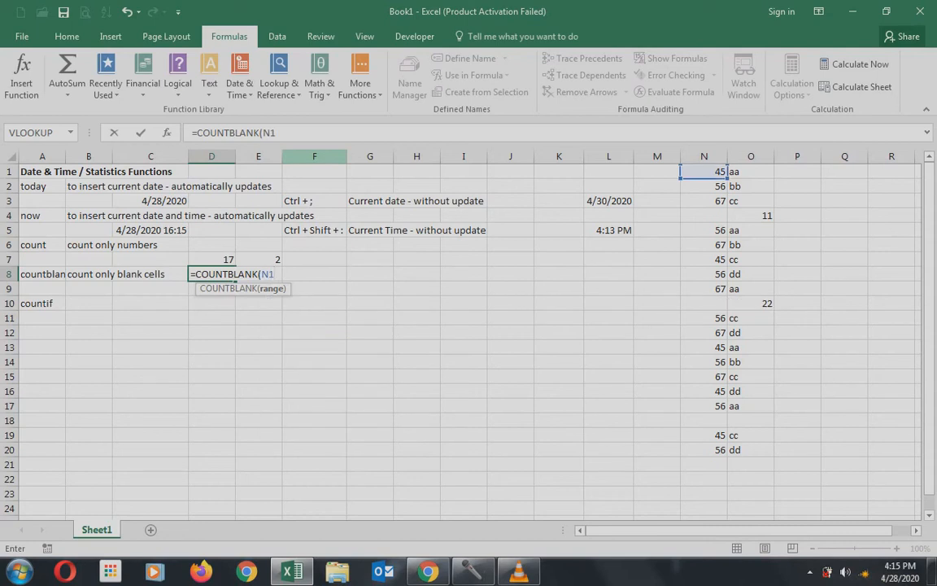
text(:N2)
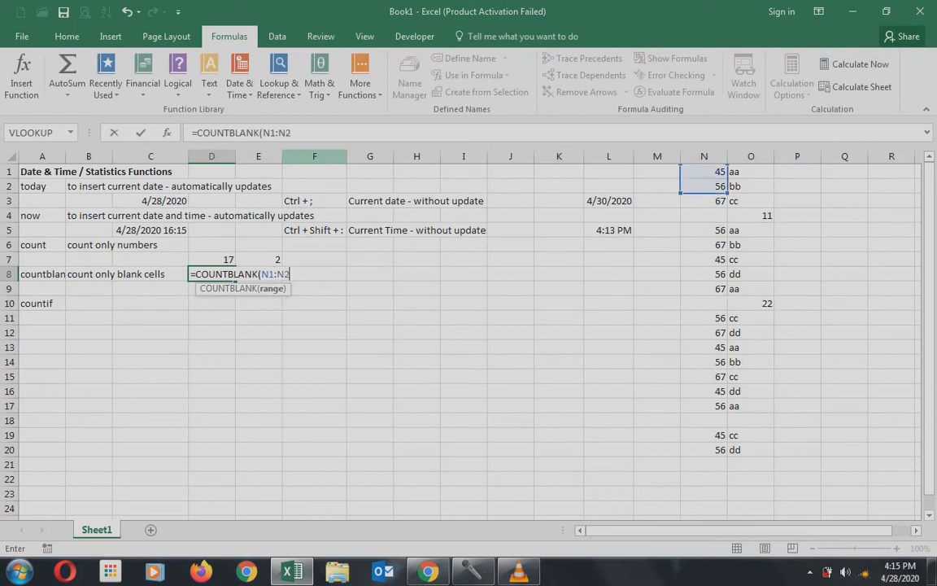
text(0)
key(Return)
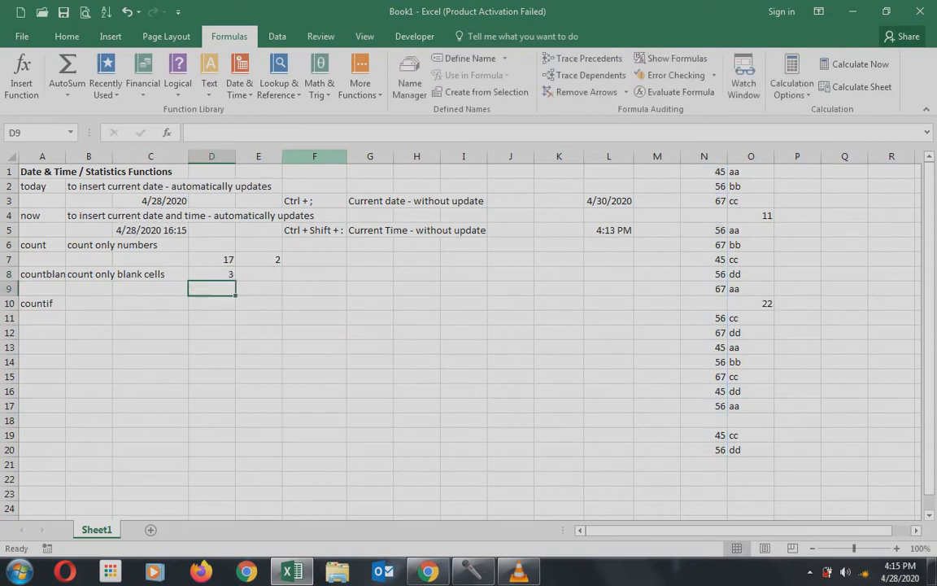
Step: Enter a COUNTBLANK formula in E8 for the text column range O1:O20
key(Down)
key(Up)
key(Up)
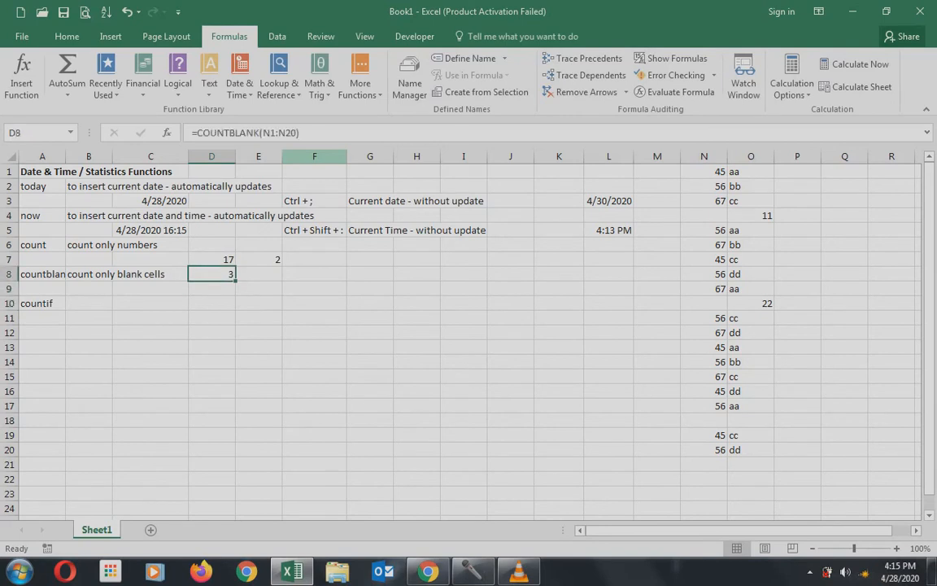
key(Right)
text(=cou)
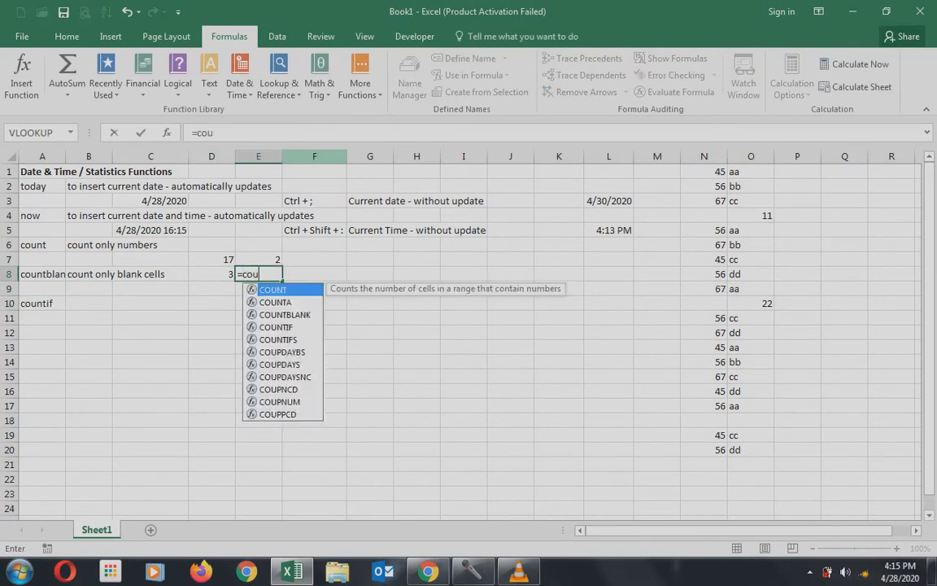
text(ntb)
key(Tab)
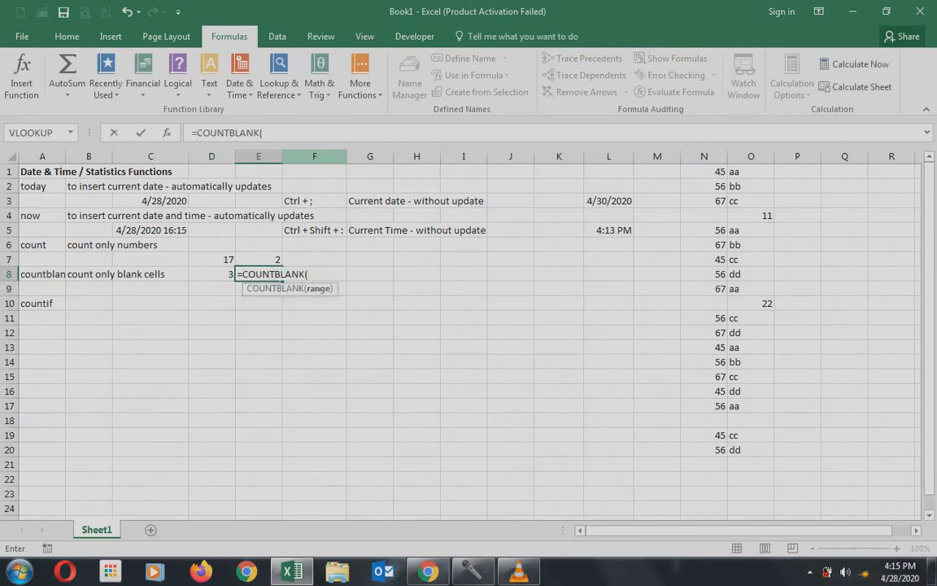
click(765, 171)
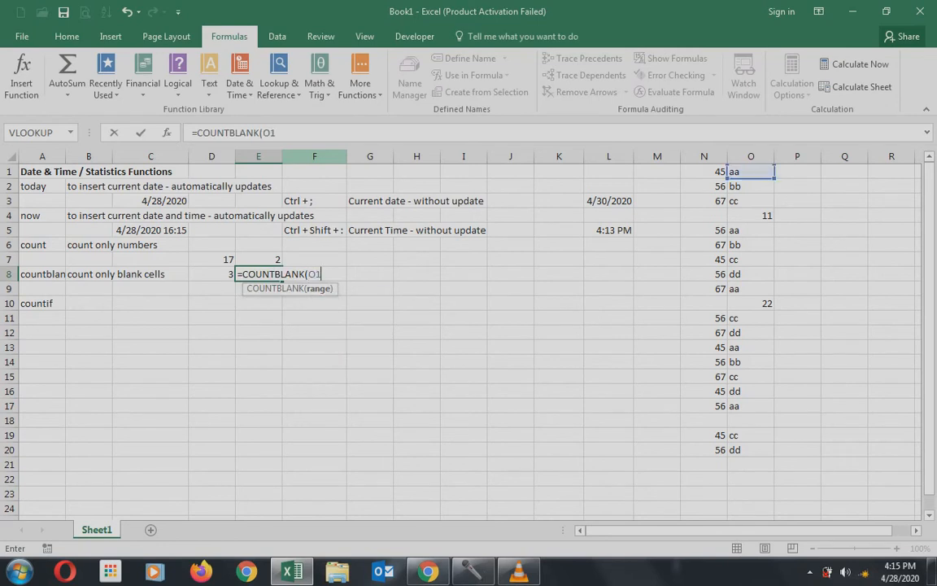
text(:O20))
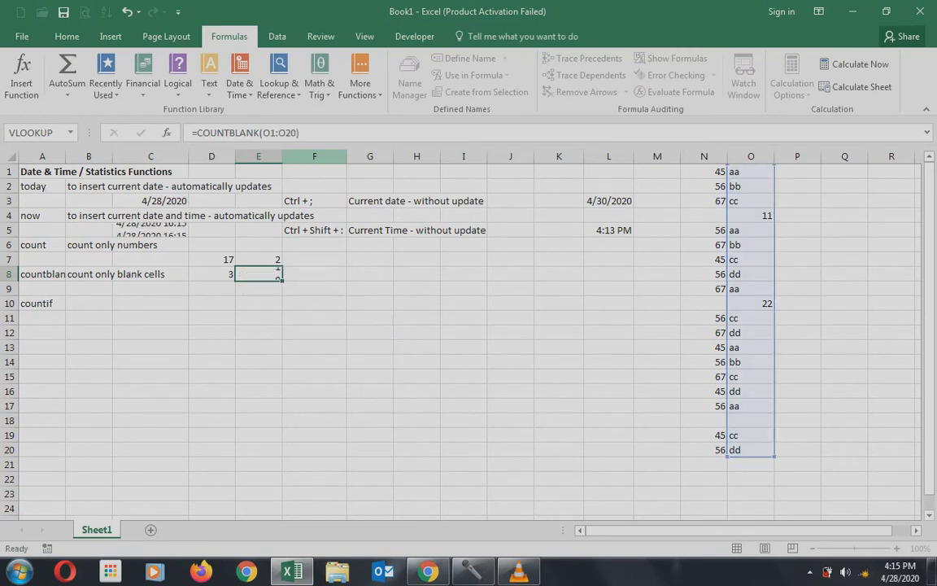
key(Return)
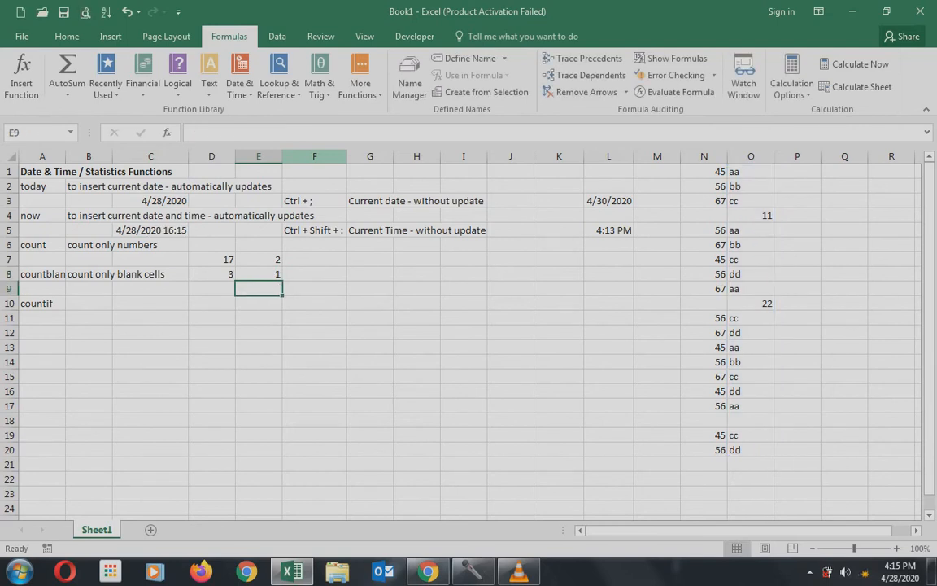
Step: Clear the numbers from O4 and O10, and widen column A slightly to fit the countblank label
click(751, 216)
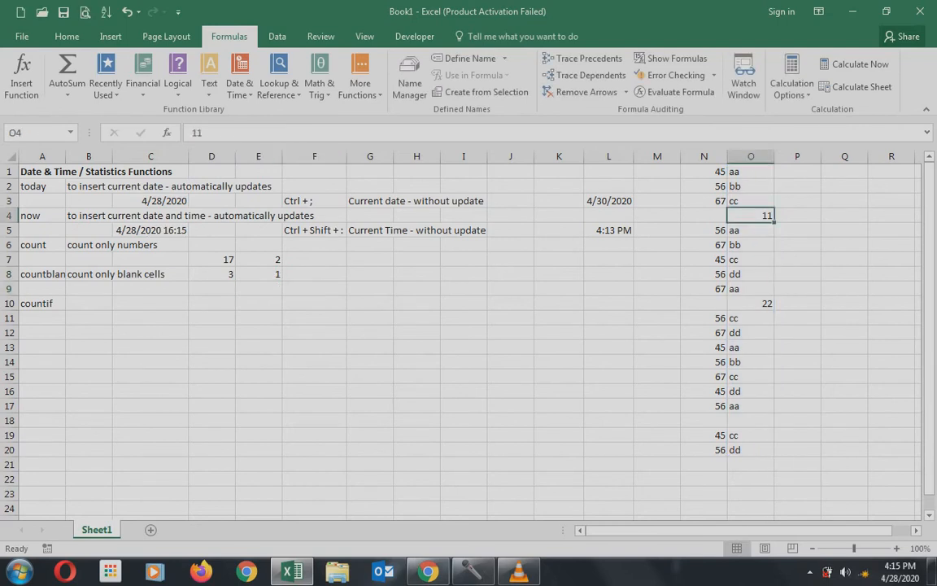
key(Delete)
click(751, 303)
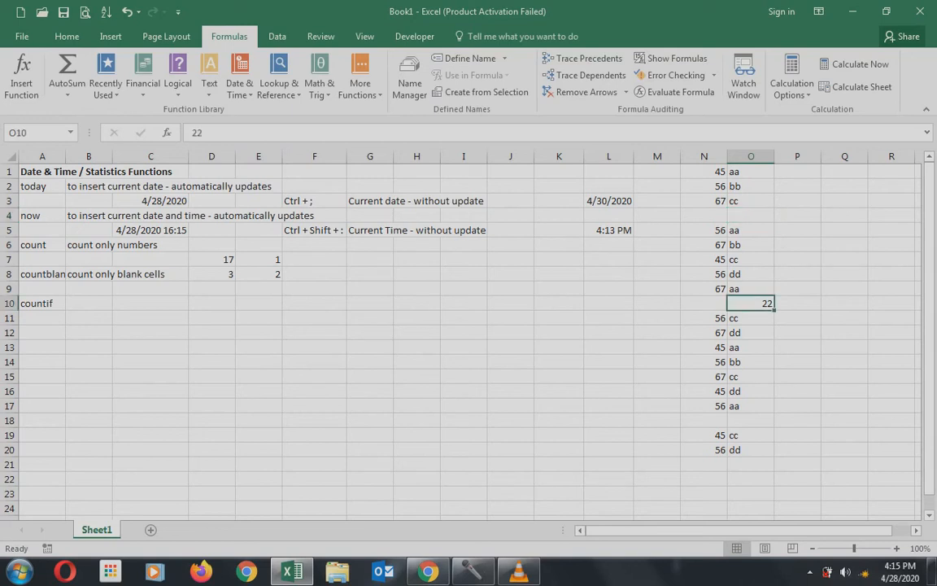
key(Delete)
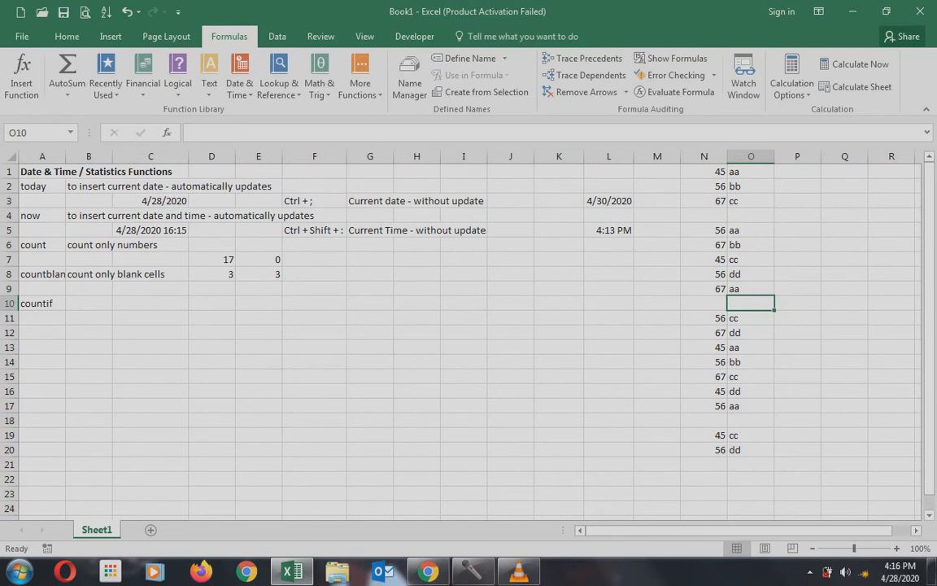
drag(65, 156, 73, 156)
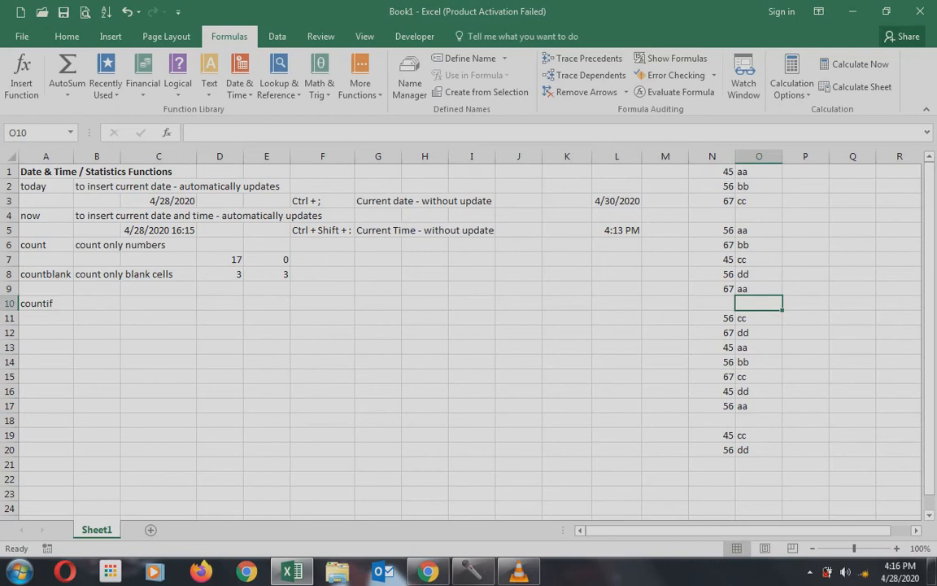
Step: Enter the description "count the number of repeatition of certain value" in B10 beside the countif label
key(Down)
key(Down)
key(Down)
key(Down)
key(Left)
key(Left)
key(Left)
key(Left)
key(Left)
key(Left)
key(Left)
key(Left)
key(Left)
key(Left)
key(Left)
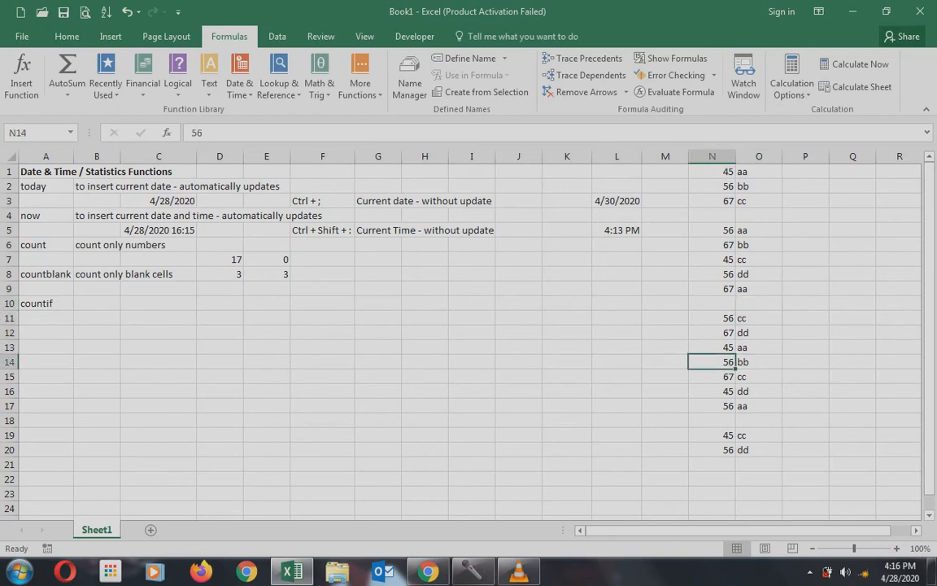
key(Left)
key(Left)
key(Left)
key(Up)
key(Up)
key(Up)
key(Up)
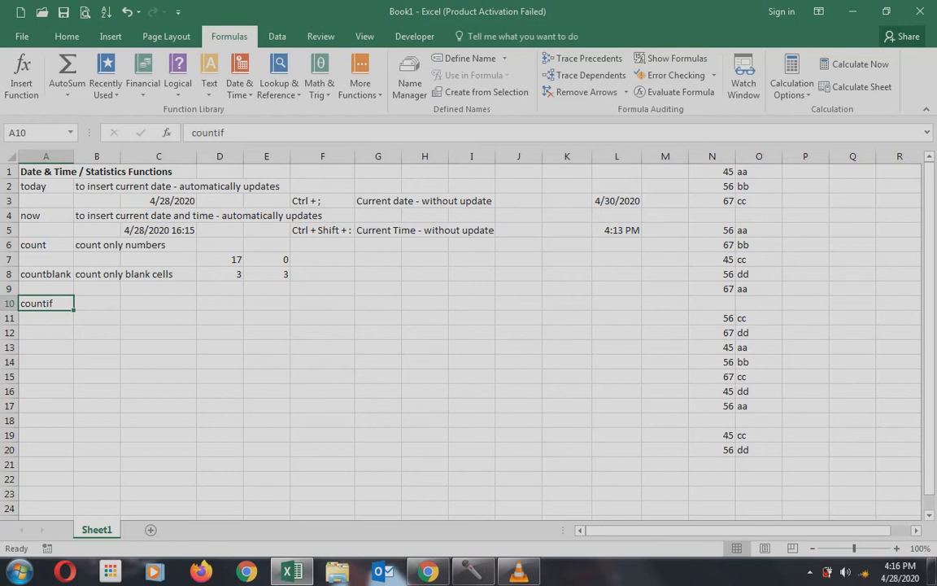
click(97, 304)
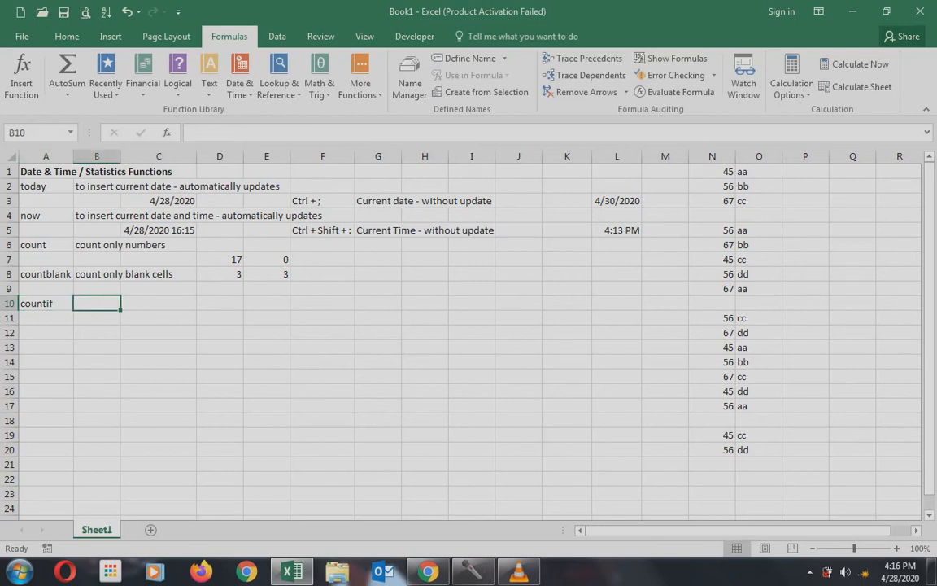
text(count )
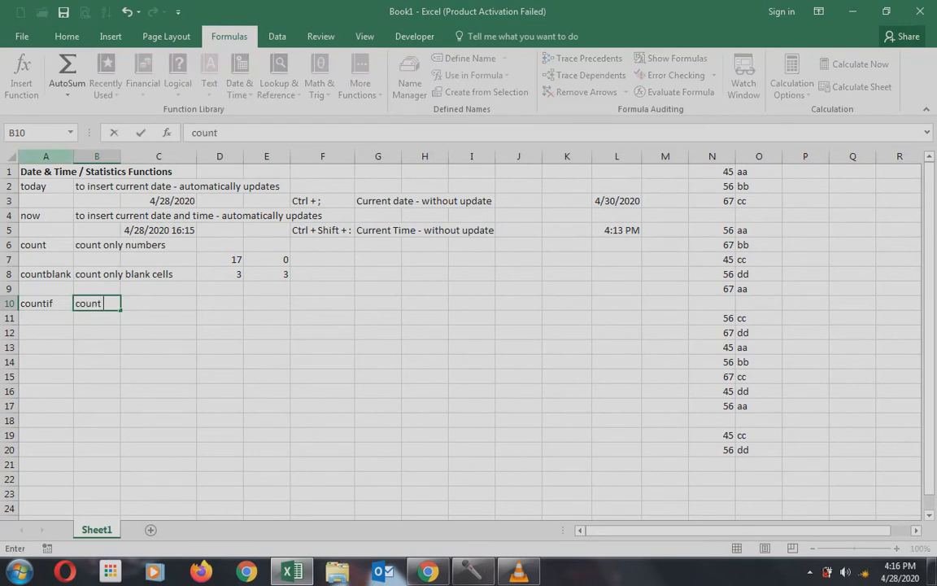
text(the number of )
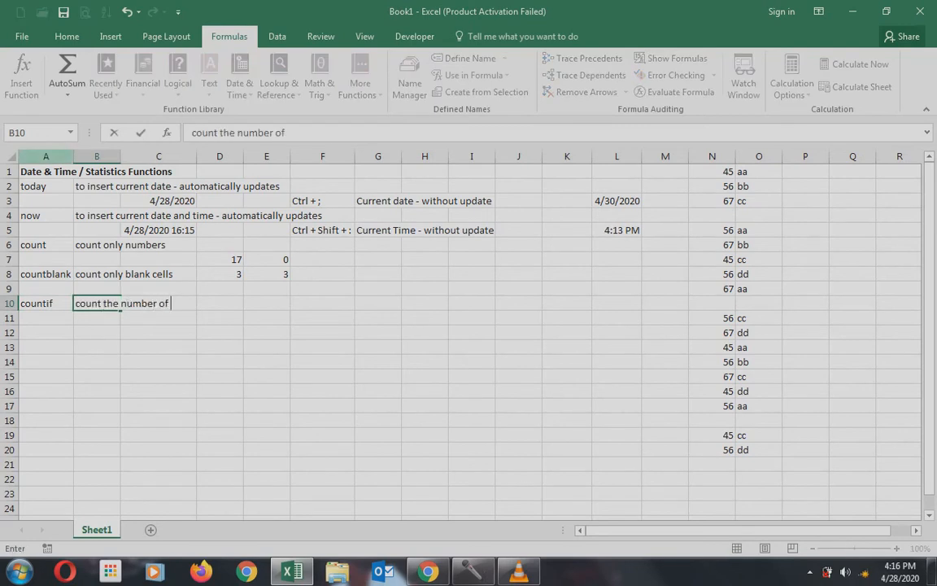
text(repeatition of cer)
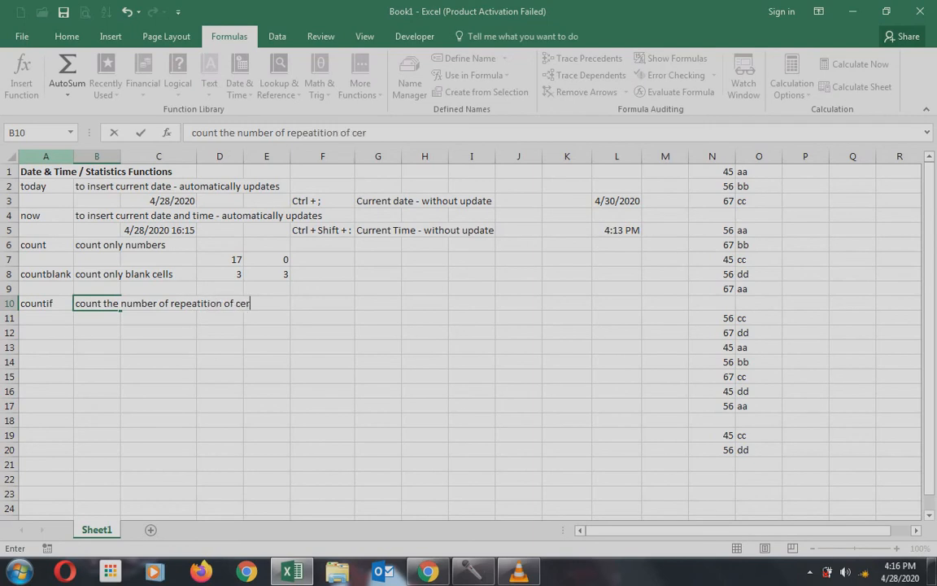
text(tain value)
key(Return)
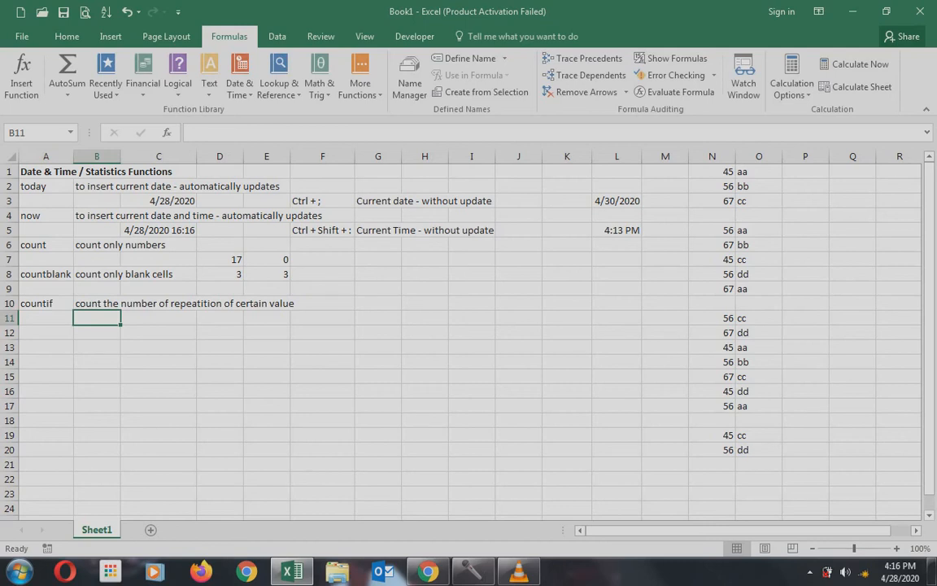
Step: Add the labels "number" in B11 and "text" in B12 under the countif description
text(number)
key(Return)
text(text)
key(Return)
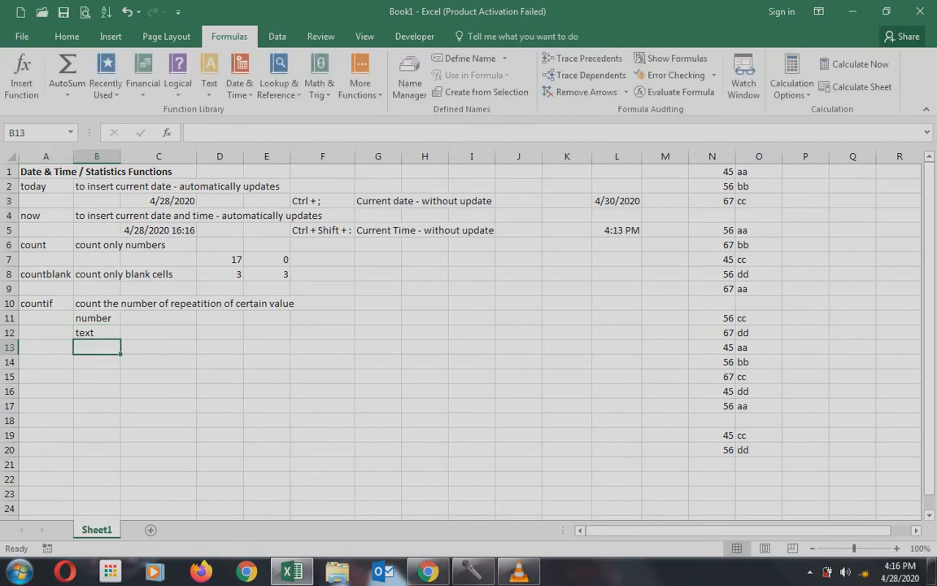
Step: Enter a COUNTIF formula in G10 that counts the value 45 in the range N1:N20
key(Up)
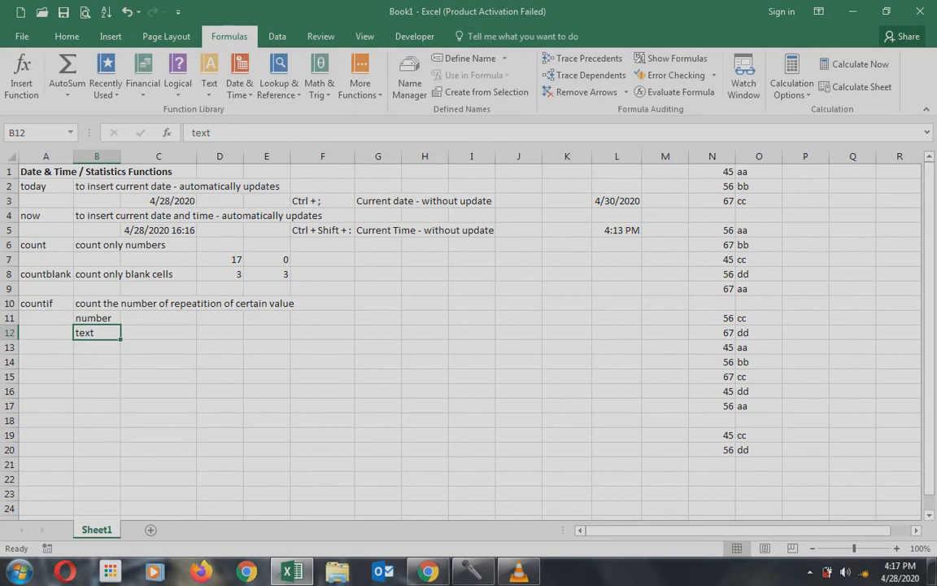
key(Up)
key(Up)
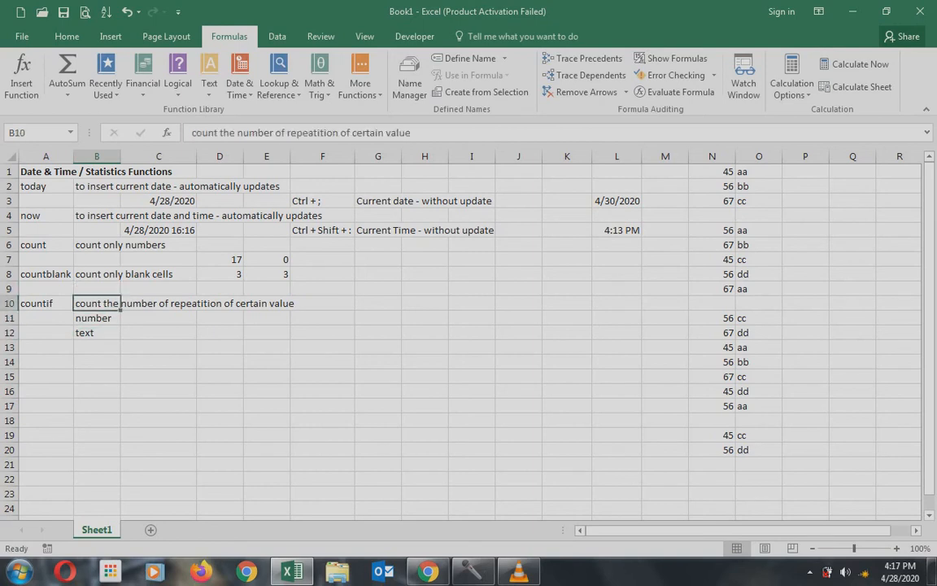
key(Right)
key(Right)
key(Right)
key(Right)
key(Right)
text(=)
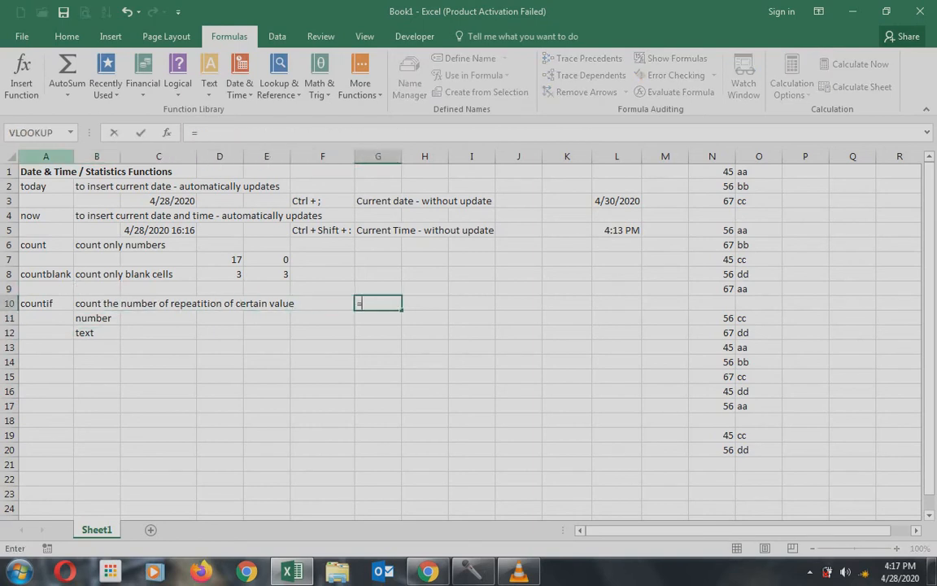
text(countif()
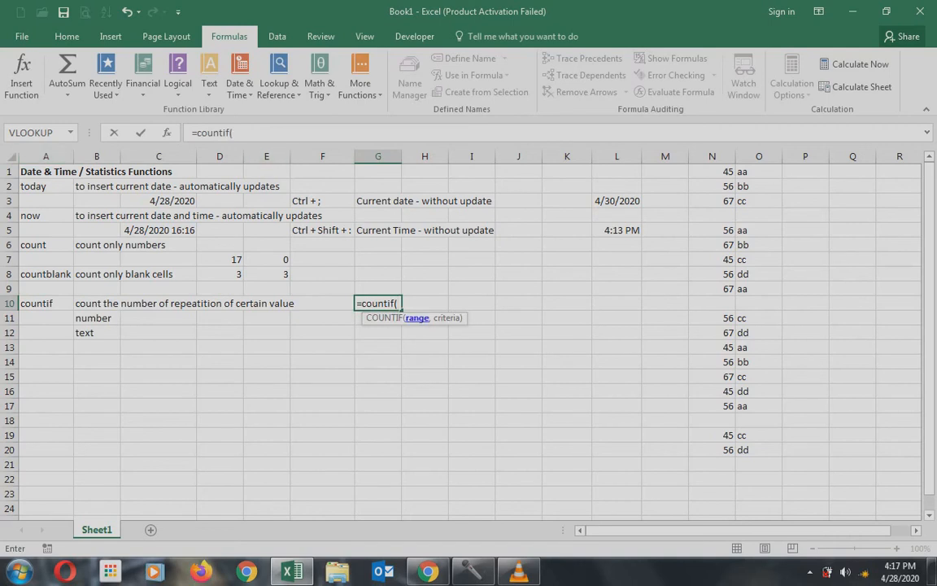
text(N1)
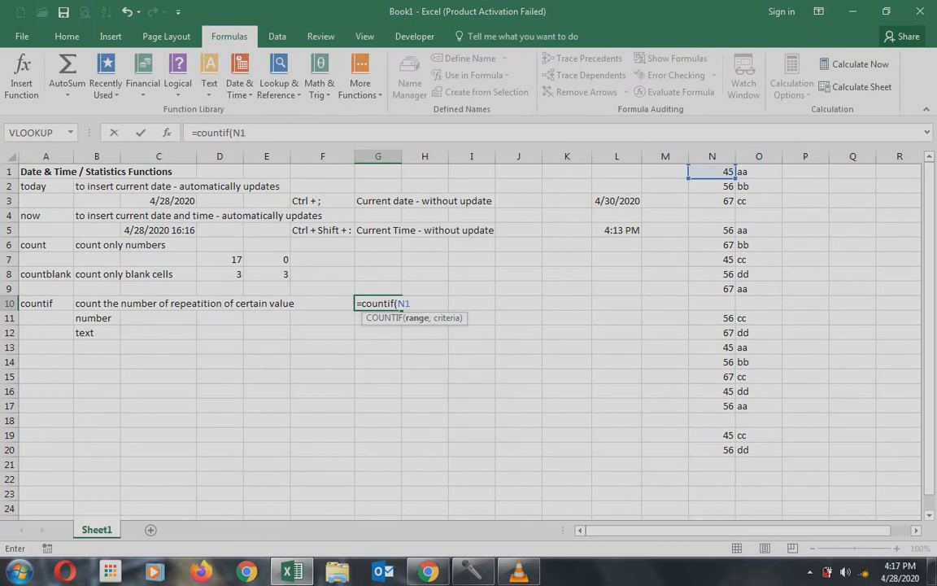
text(:N20)
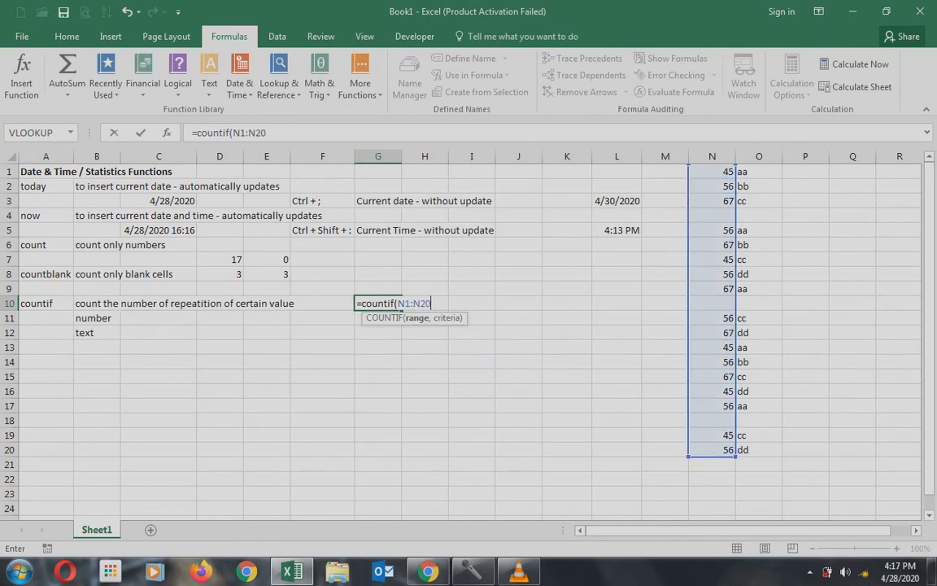
text(,45))
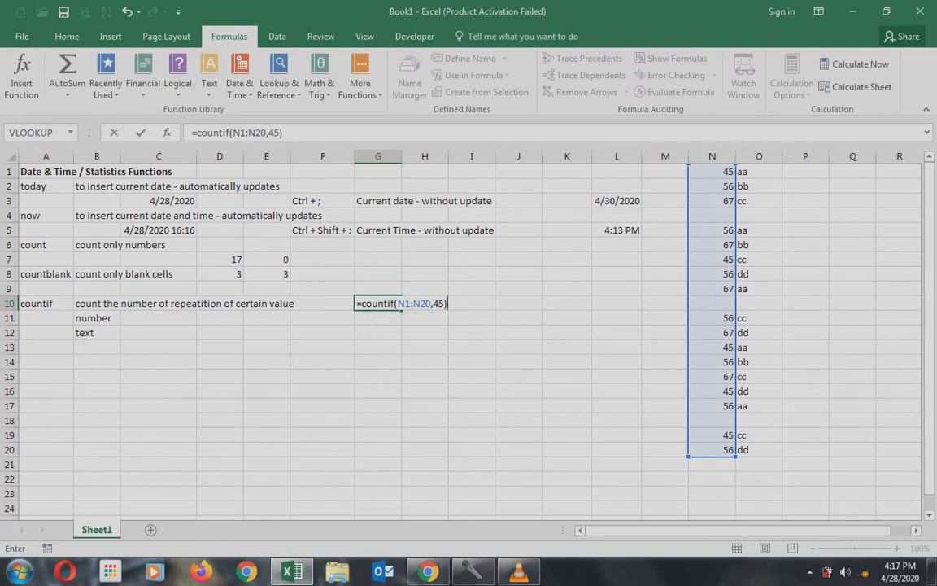
key(Return)
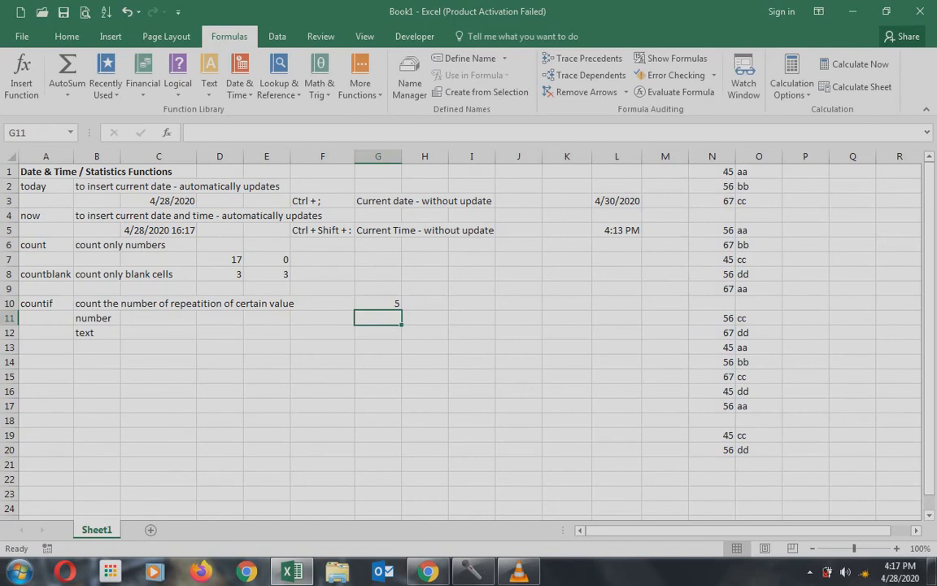
Step: Enter a COUNTIF formula in I10 that counts the text "aa" in the range O1:O20
key(Up)
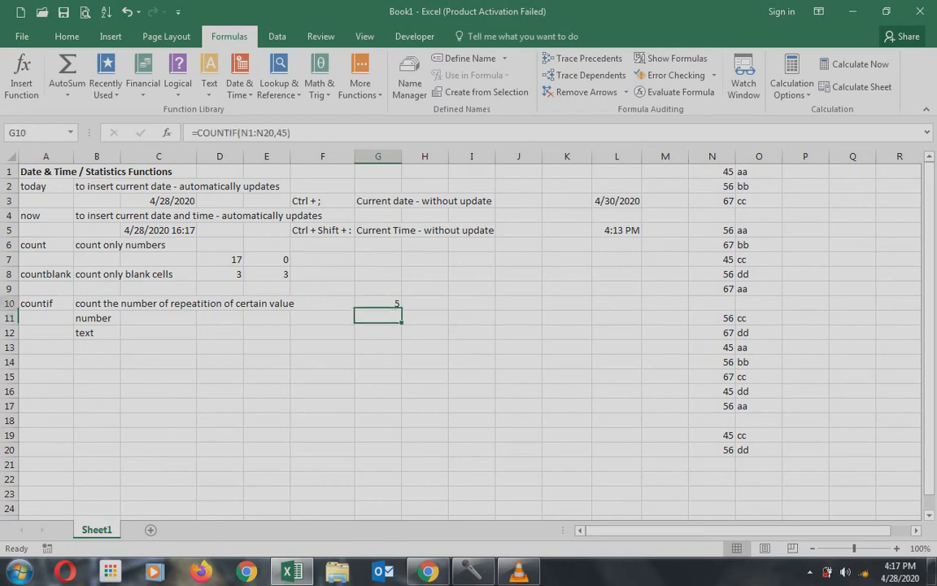
key(Right)
key(Right)
text(=)
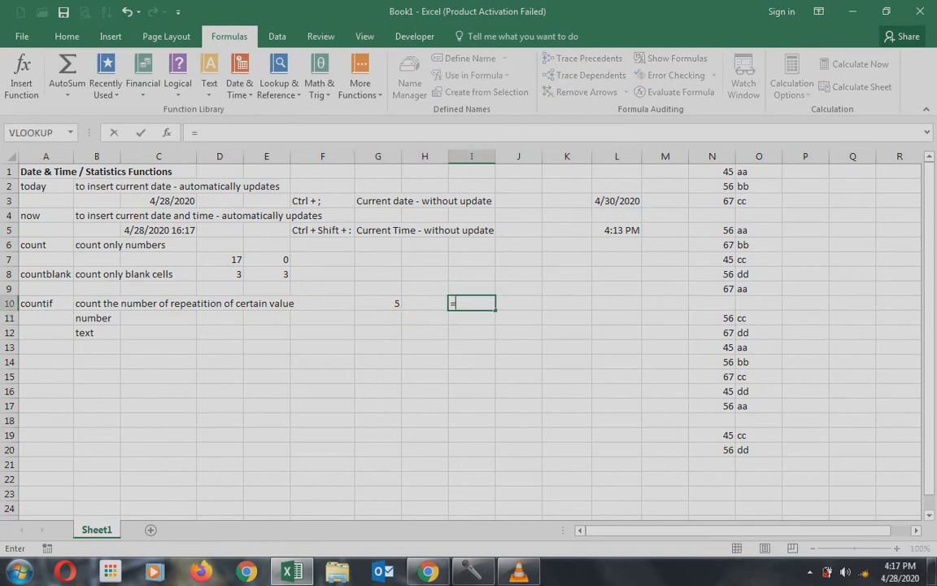
text(countif()
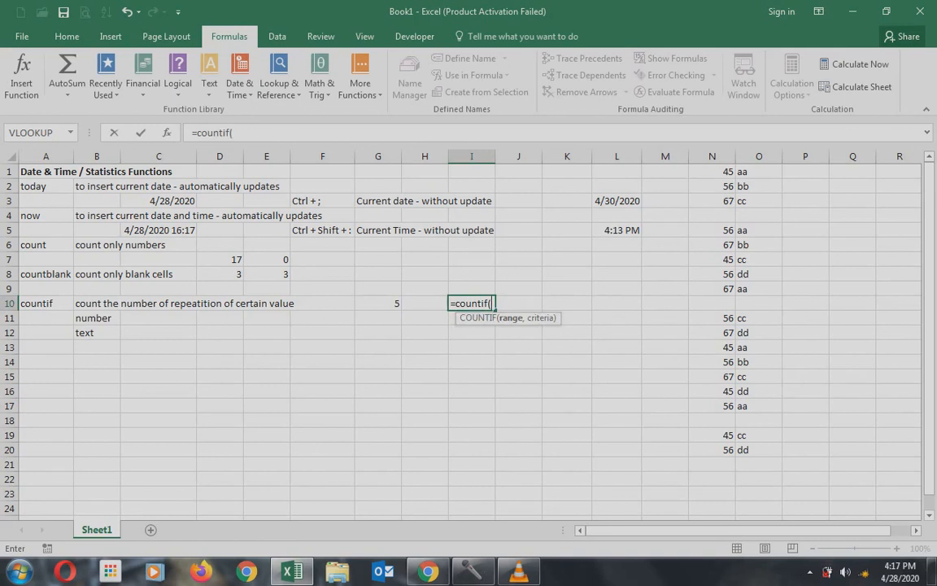
text(O1)
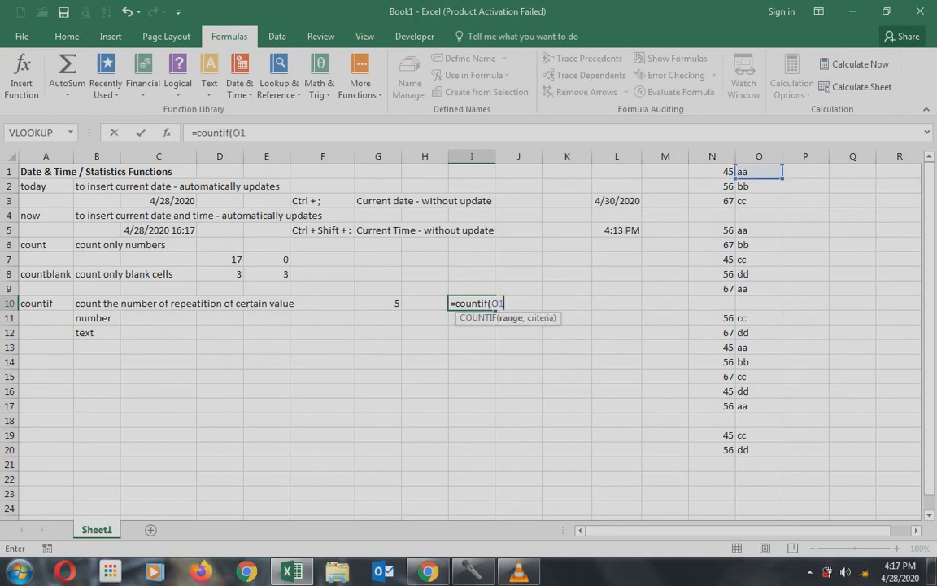
text(:O20)
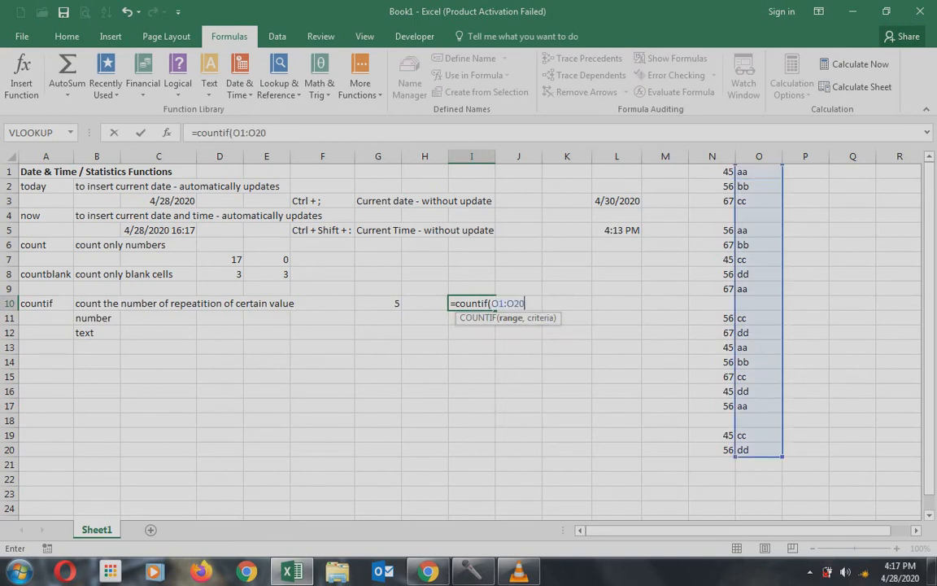
text(,)
text("aa)
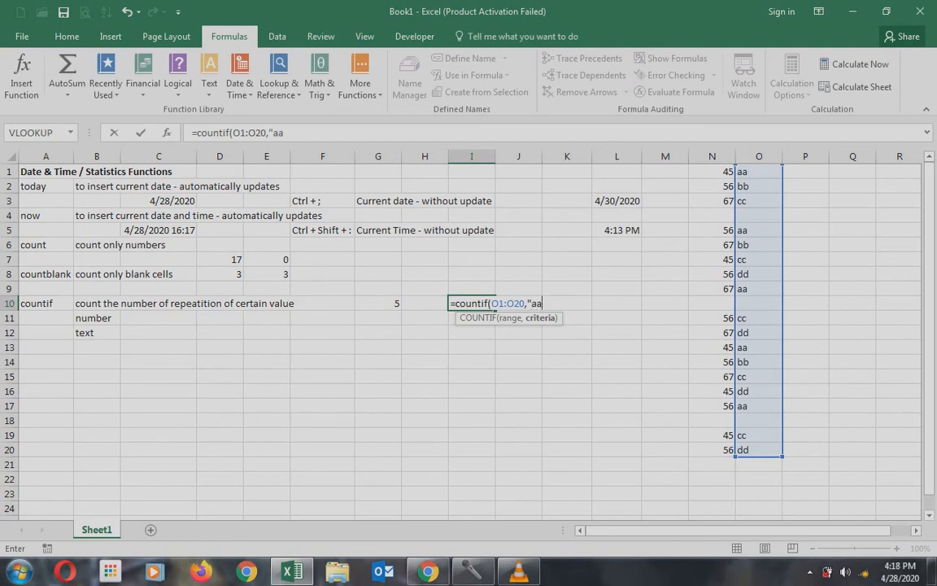
text("))
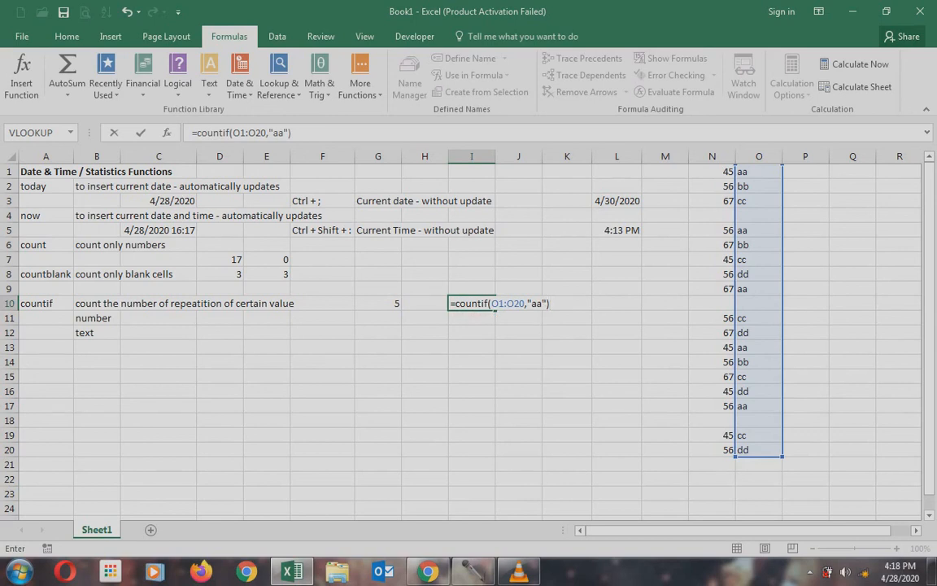
key(Return)
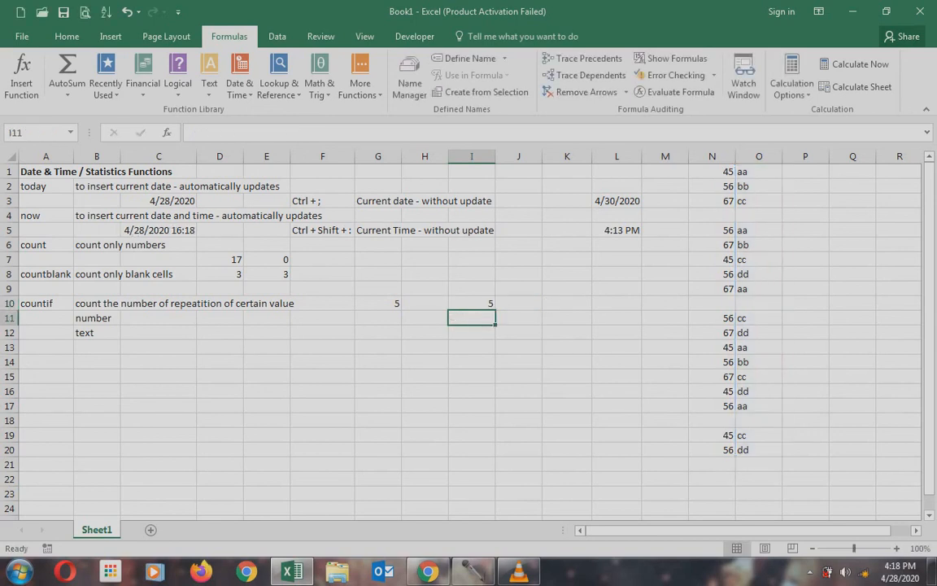
Step: Enter a COUNTIF formula in G11 that counts the value 67 in the range N1:N20
key(Left)
key(Left)
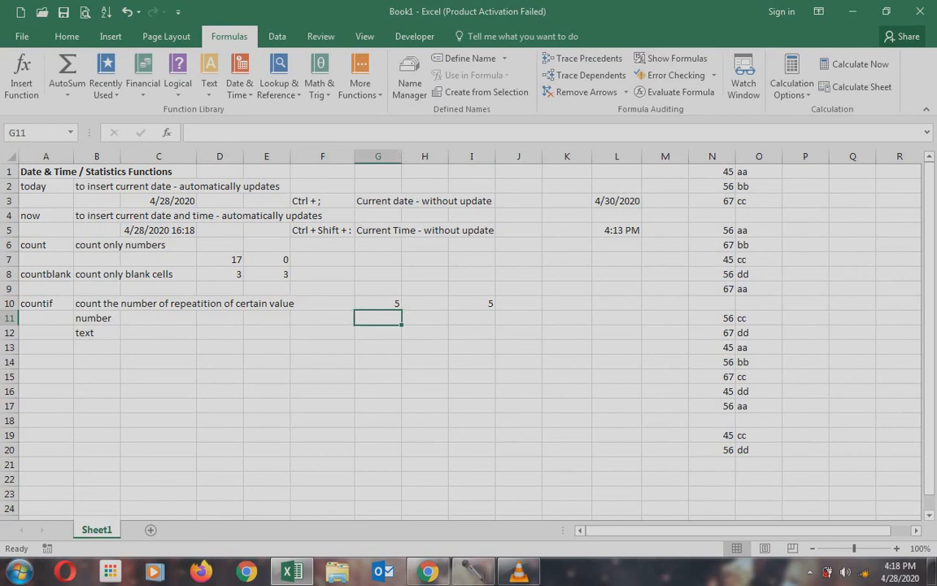
text(=count)
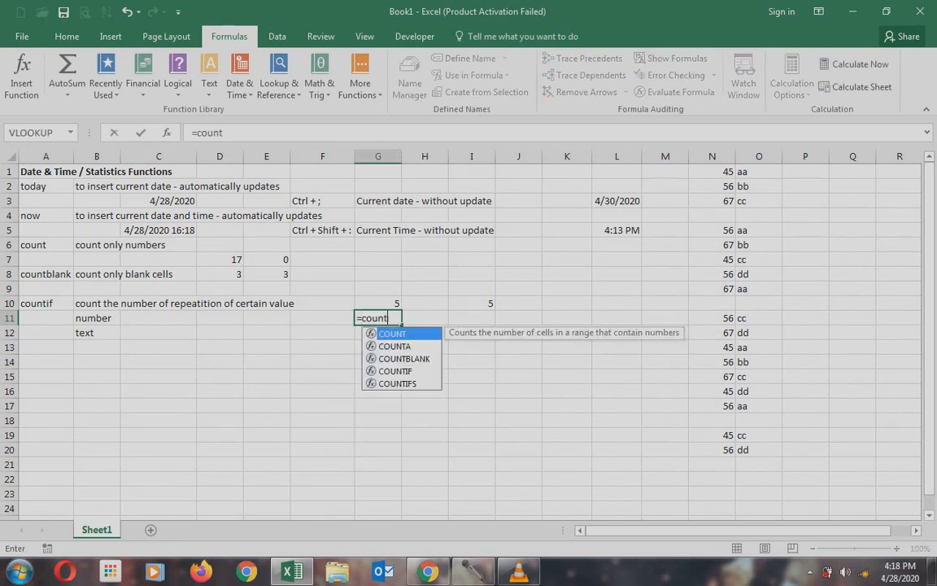
text(if()
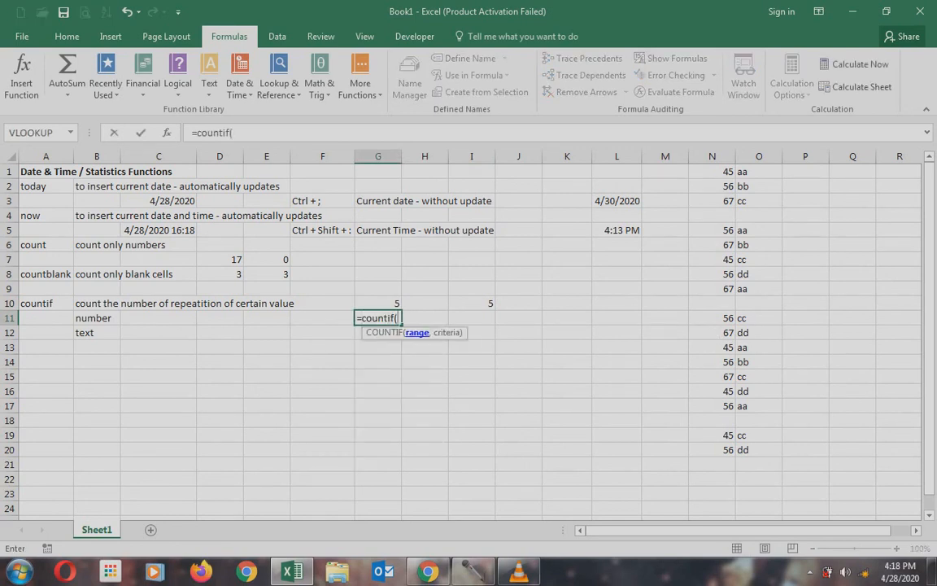
click(691, 172)
drag(689, 172, 690, 454)
text(,)
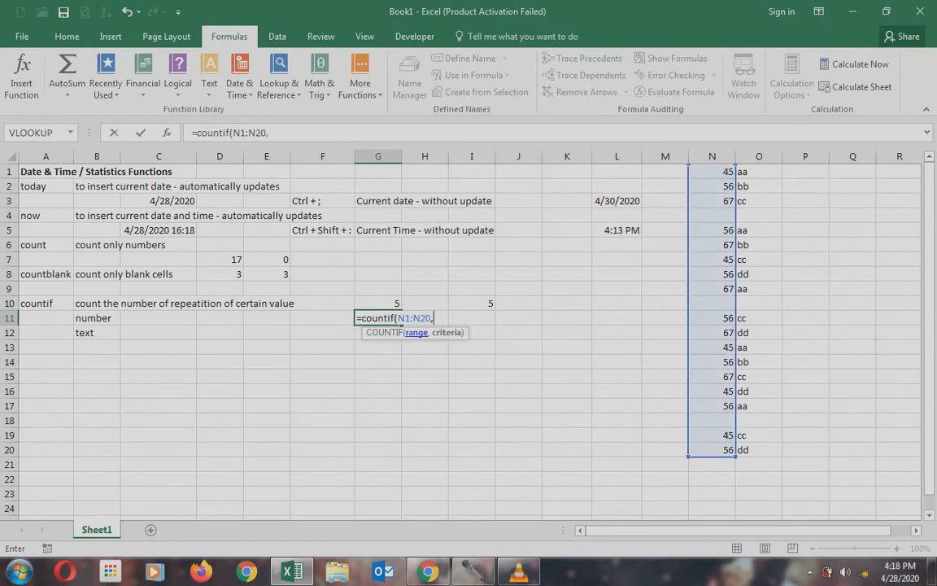
text(67))
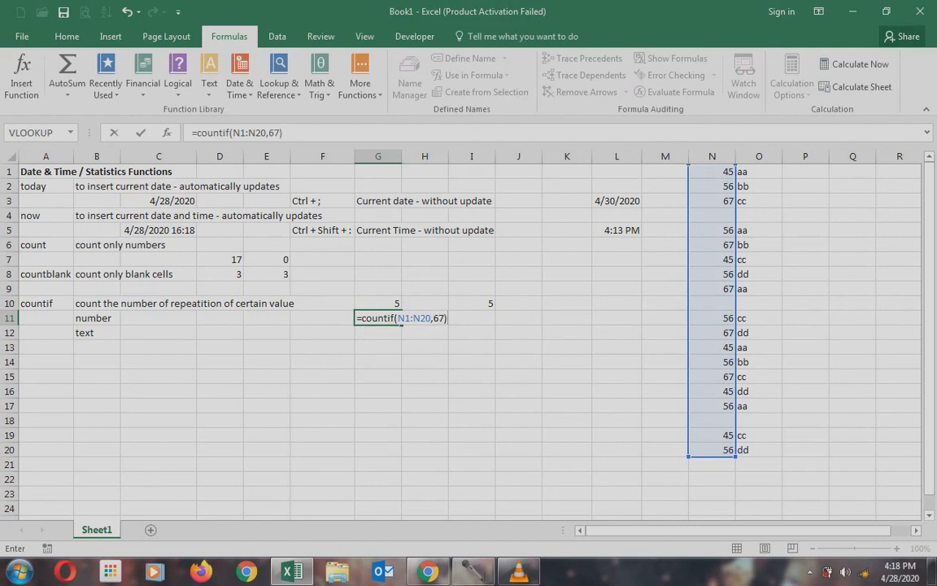
key(Return)
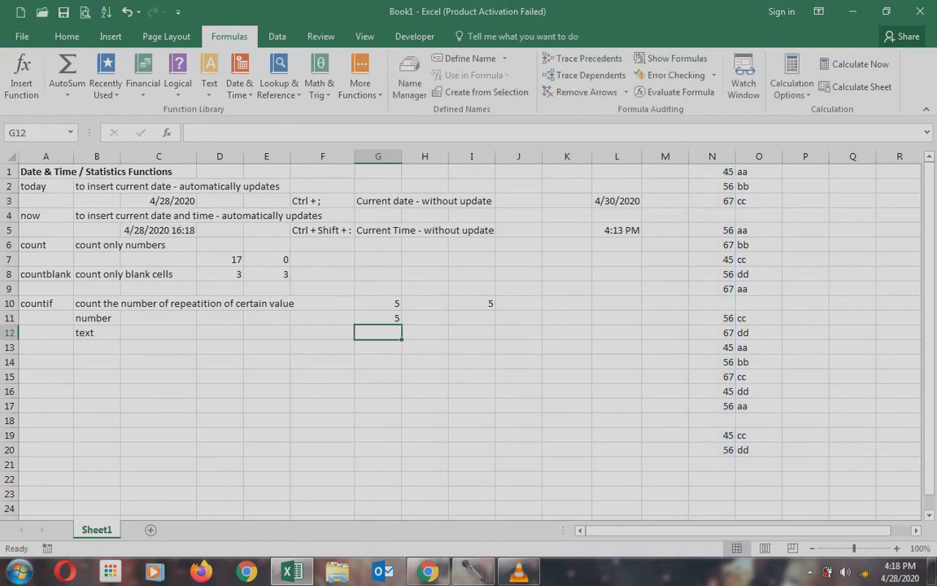
Step: Change the criterion of the COUNTIF formula in G11 to 56
key(Up)
key(F2)
key(Left)
key(Left)
key(Right)
key(shift+Left)
key(shift+Left)
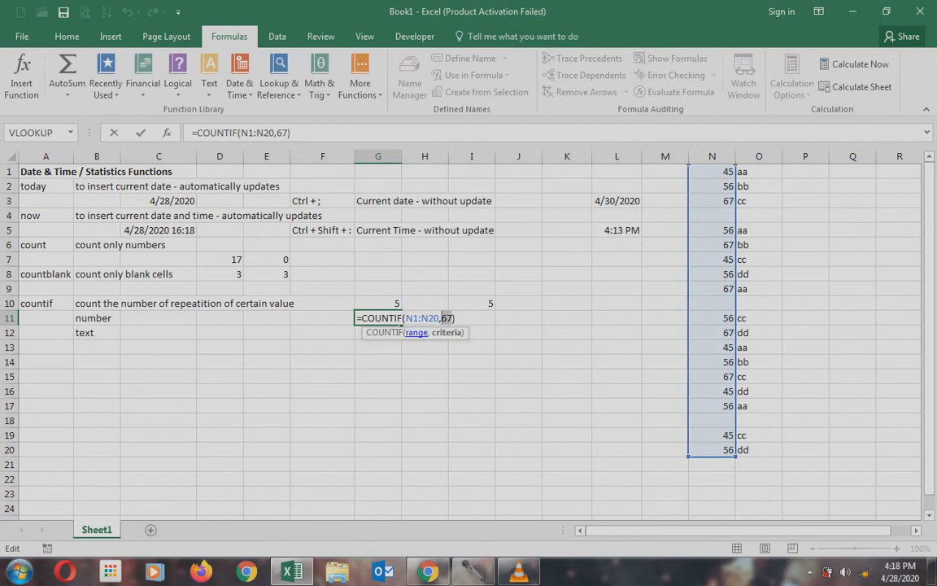
text(56)
key(Return)
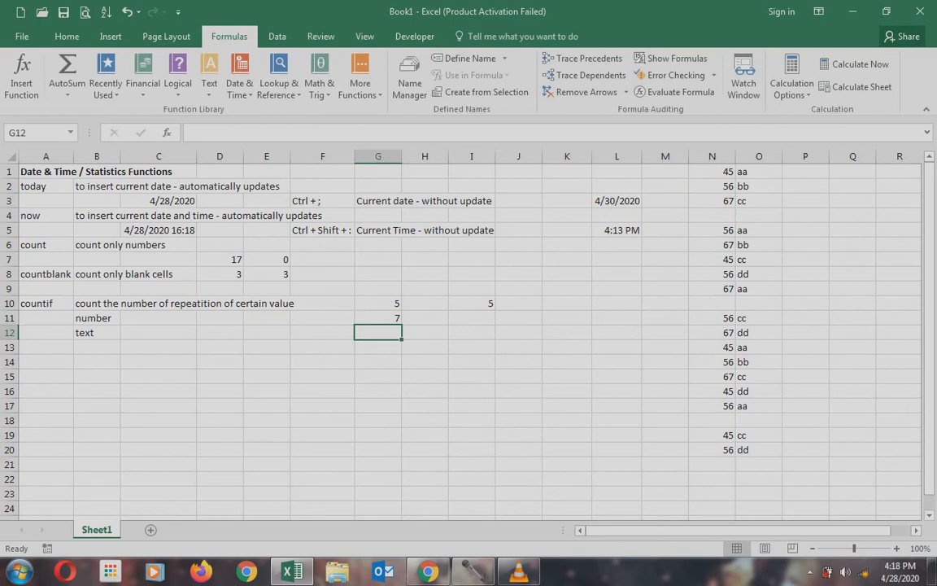
Step: Enter a COUNTIF formula in I11 that counts the text "dd" in O1:O20, review it, and return to cell A1
key(Up)
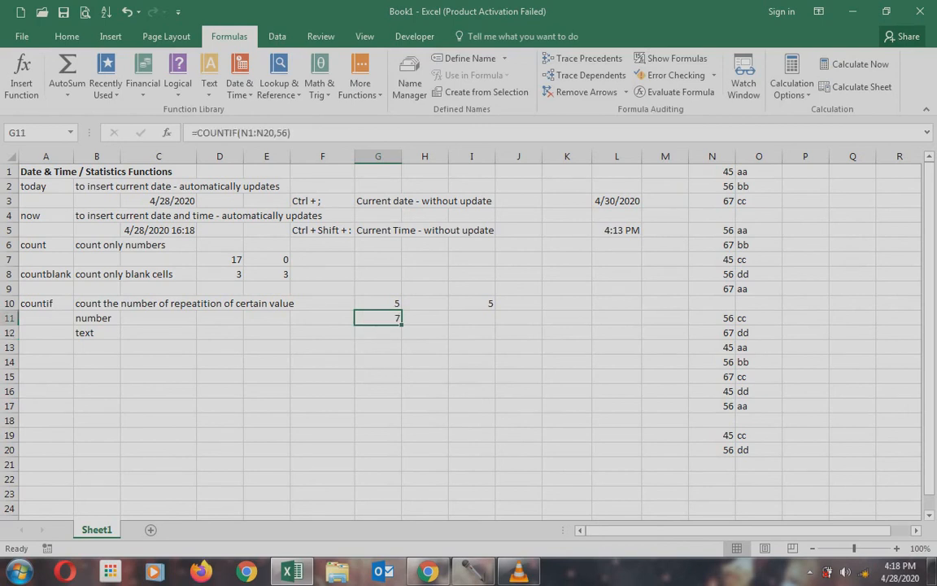
key(Right)
key(Right)
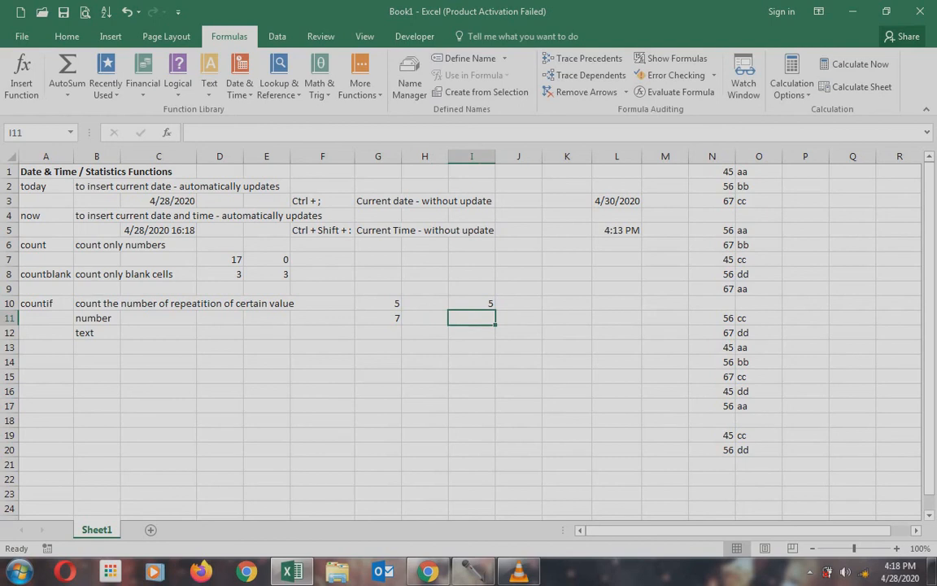
text(=countif)
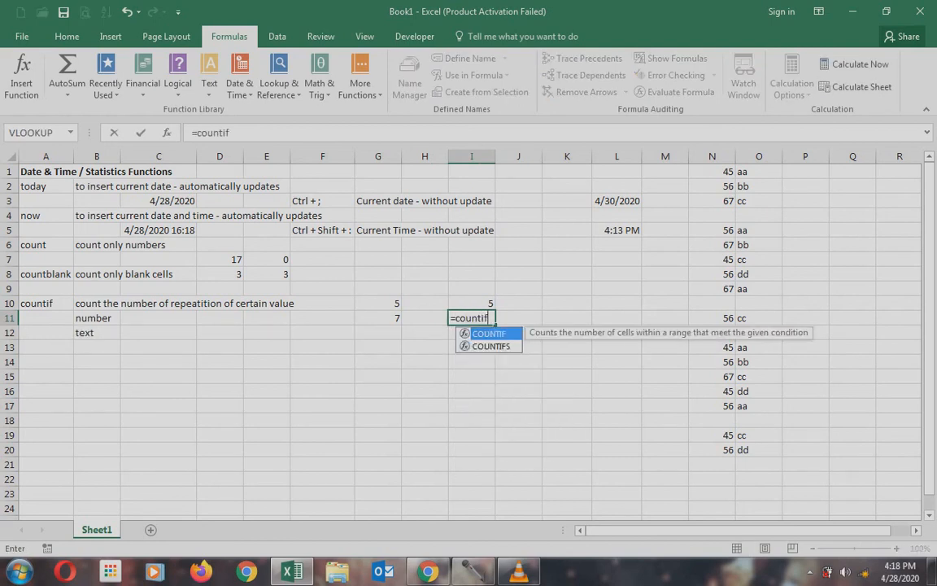
text((O1:)
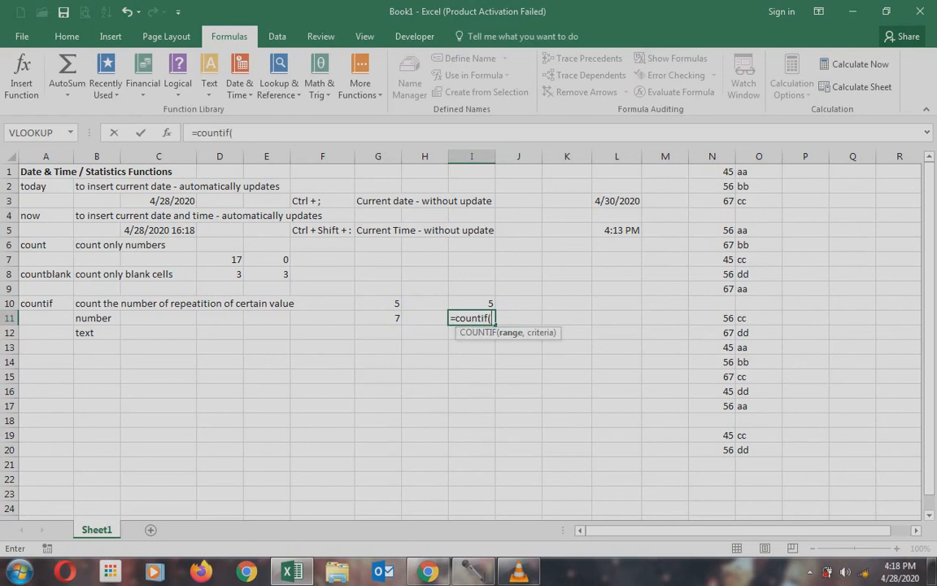
text(O20,)
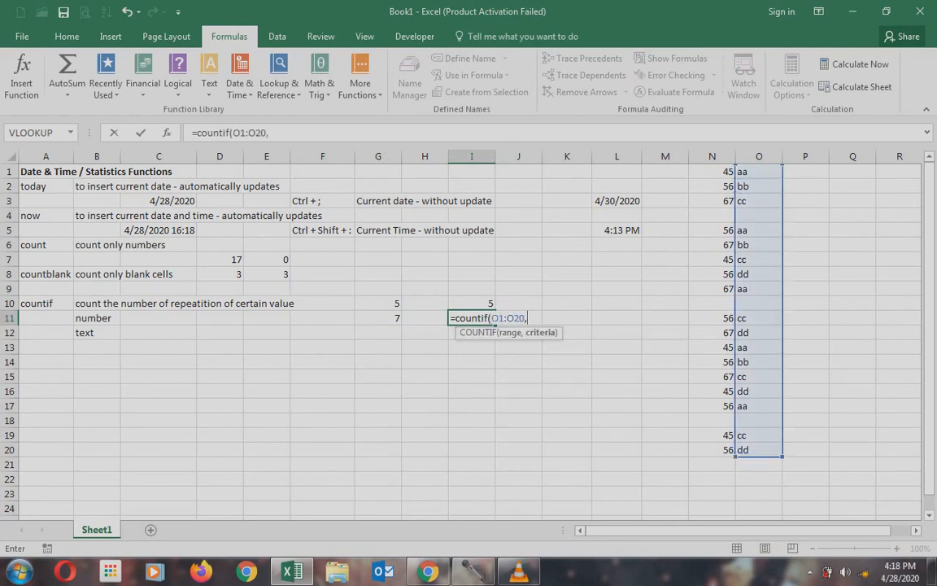
text("dd")
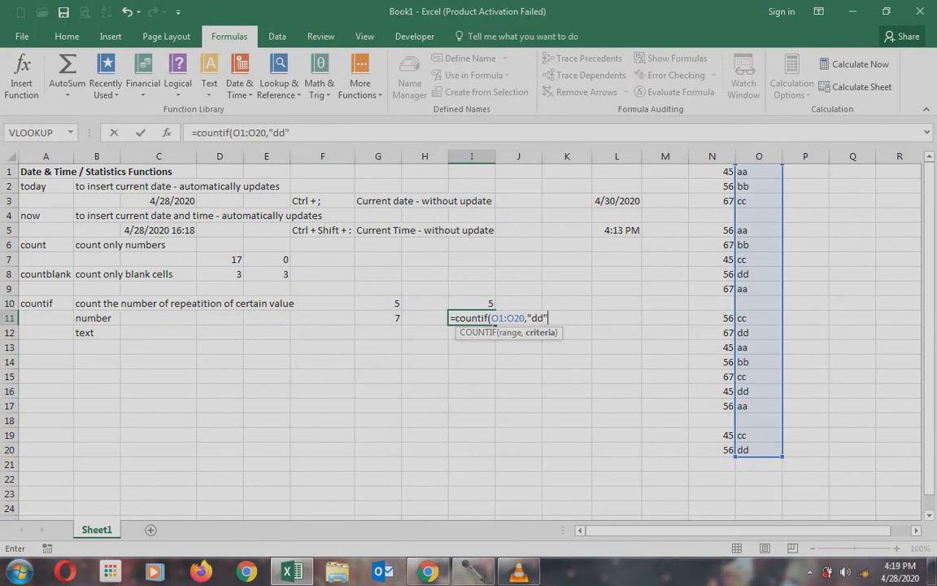
text())
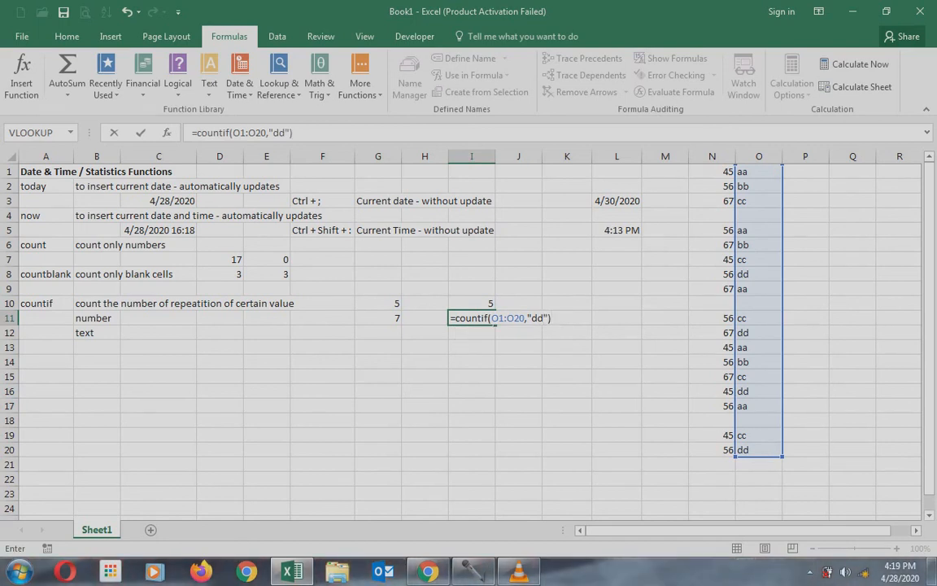
key(Return)
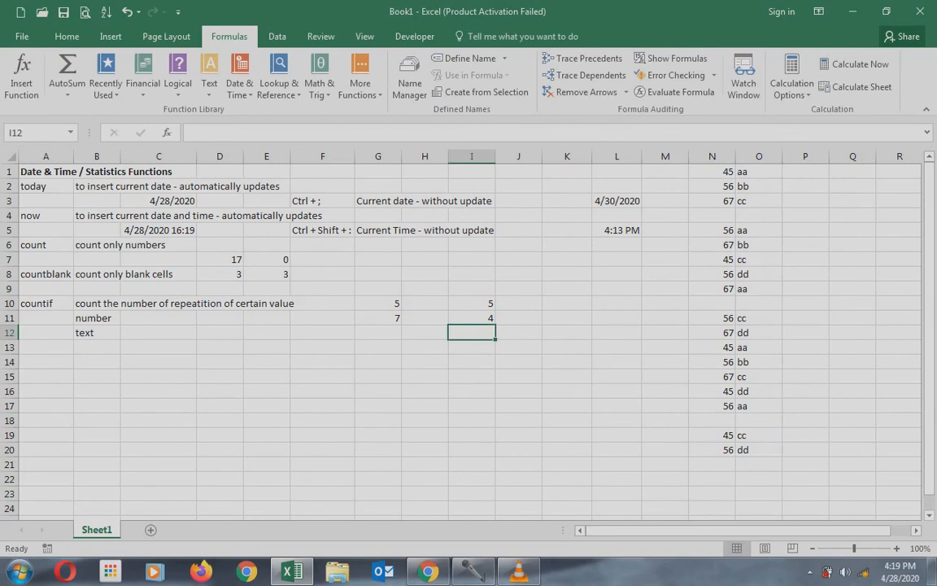
key(Up)
key(F2)
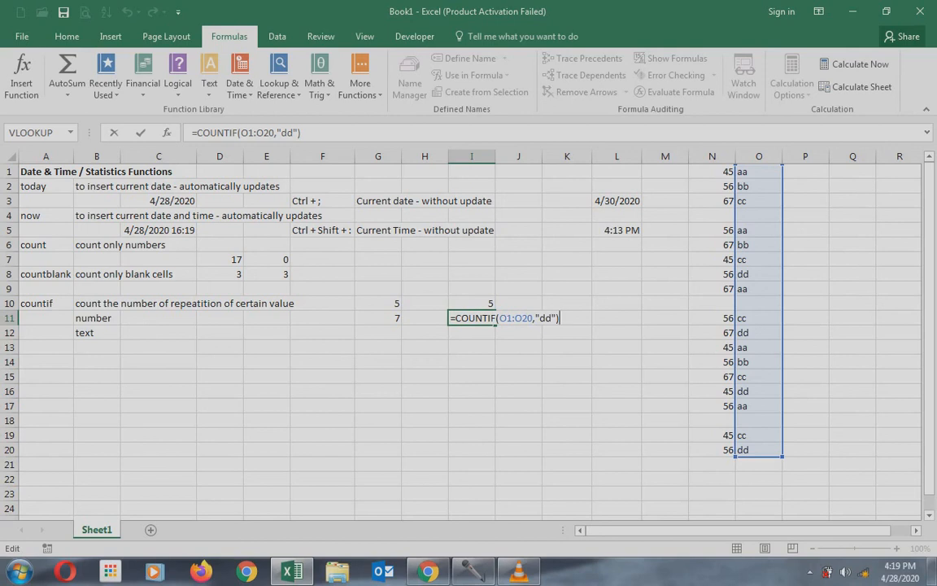
key(Return)
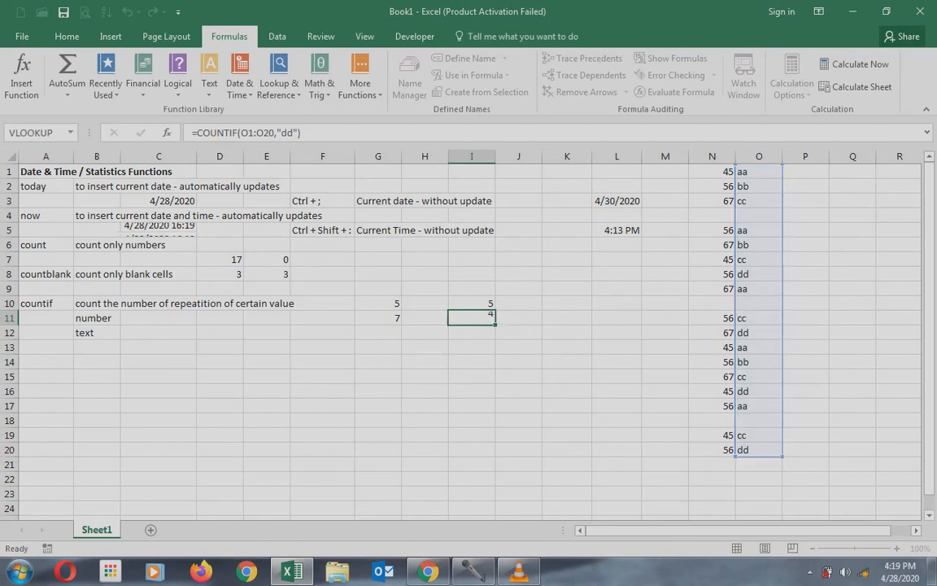
click(72, 172)
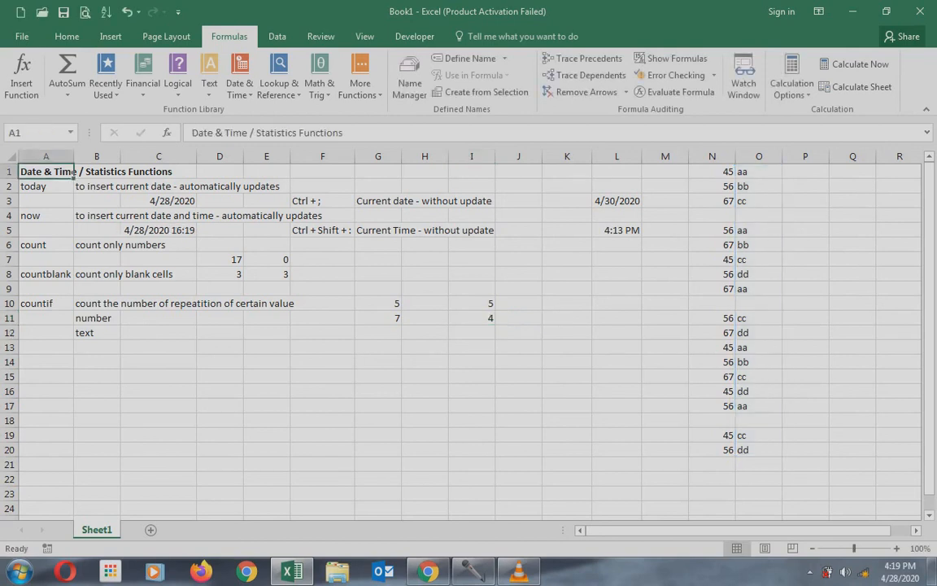